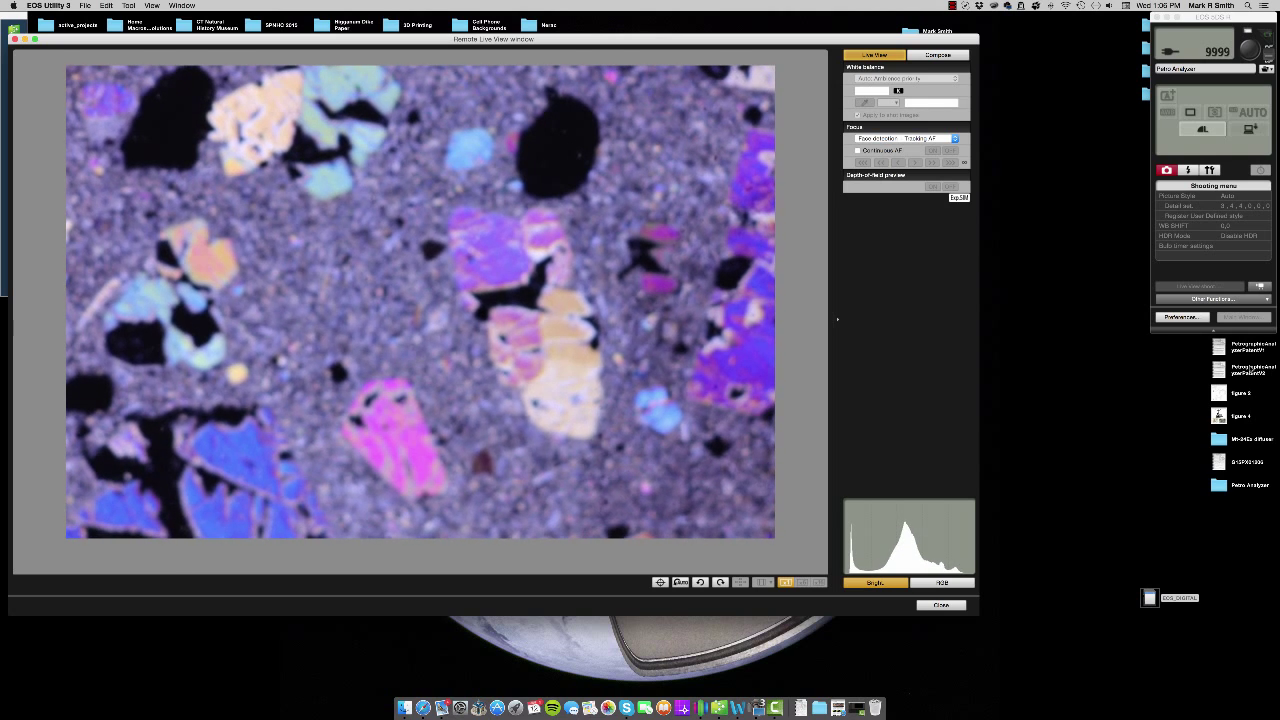
Close the Remote Live View window and open the Other Functions list for Quick Preview
click(940, 605)
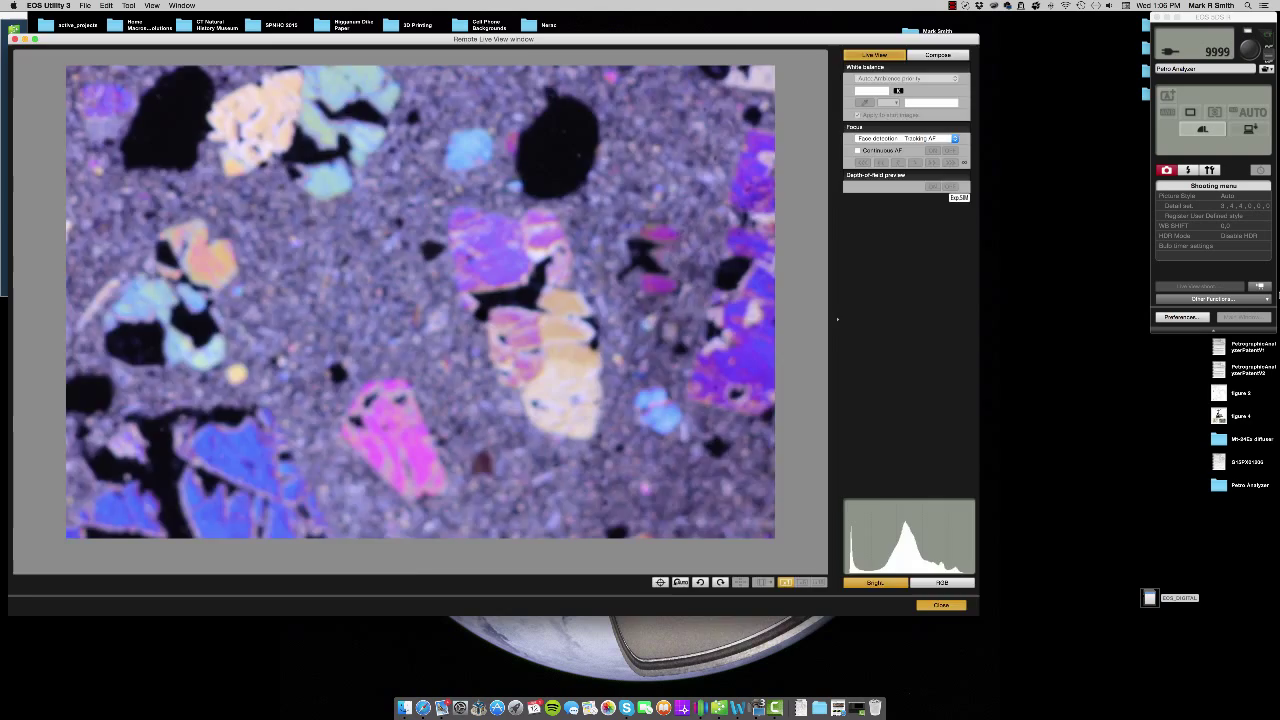
click(1212, 299)
Open Quick Preview, check the JPGs in Petro Analyzer > 2015_08_12, then return to EOS Utility
click(1226, 312)
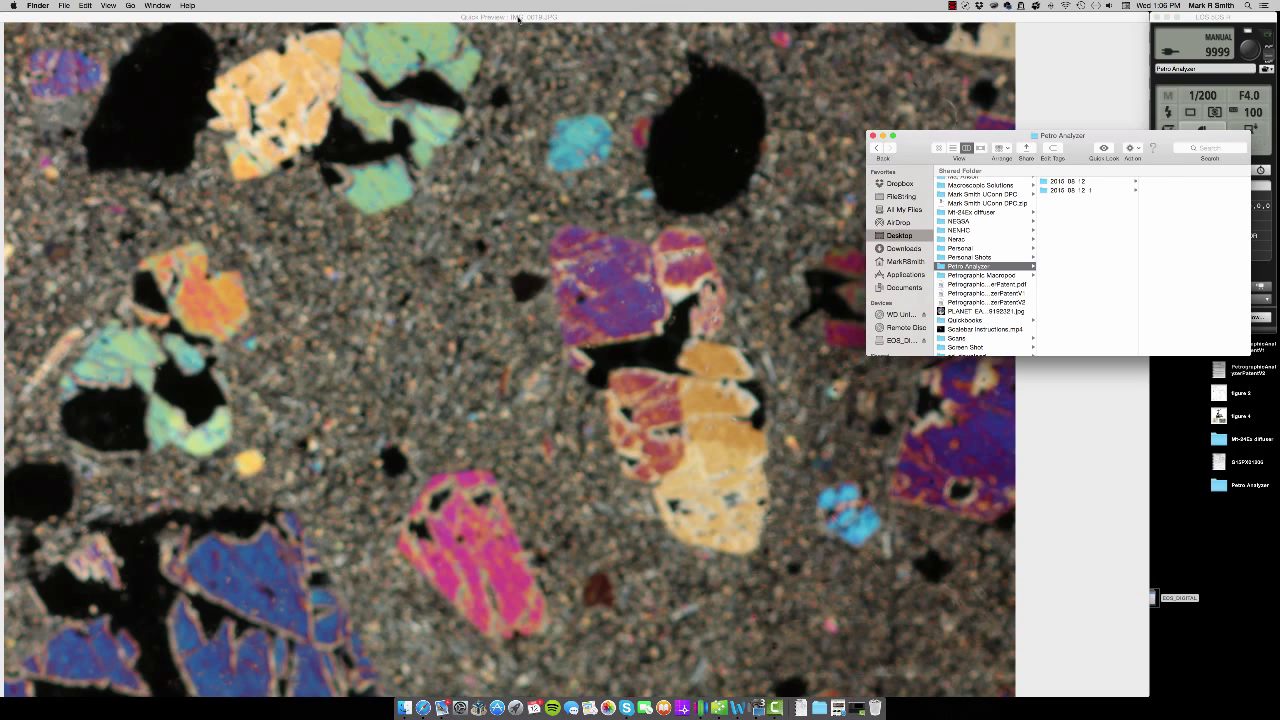
click(518, 19)
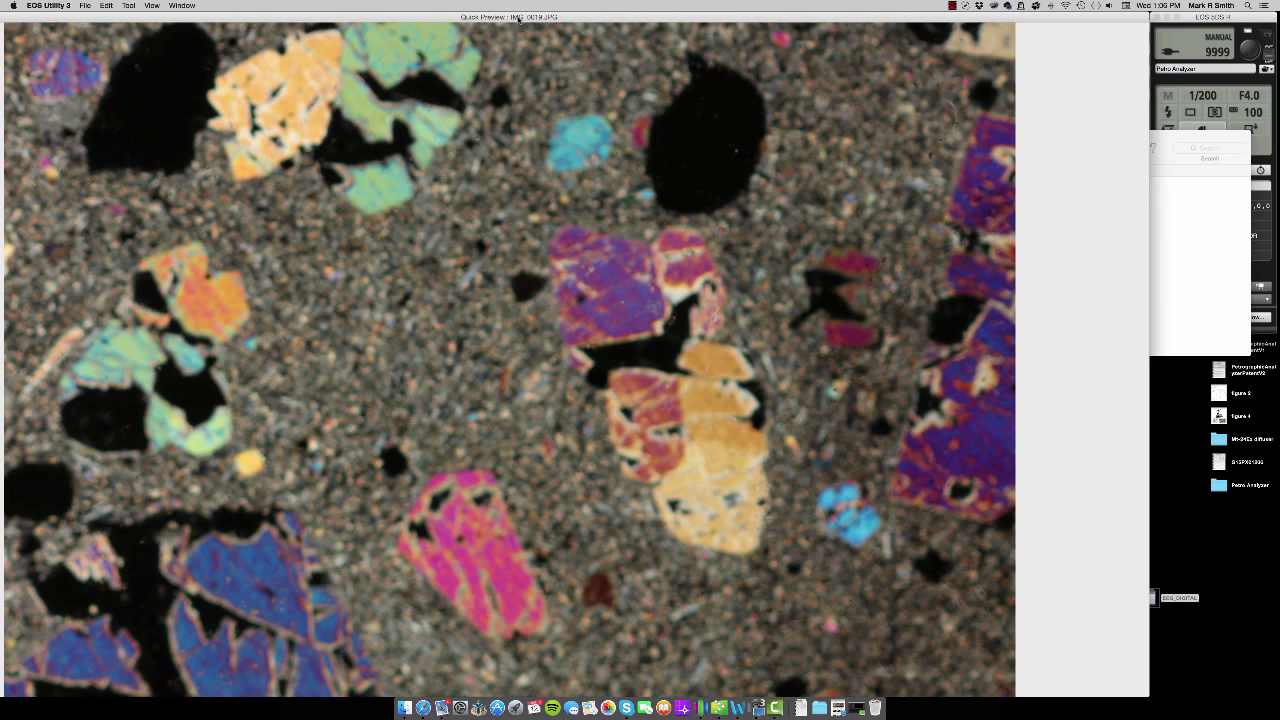
click(1172, 156)
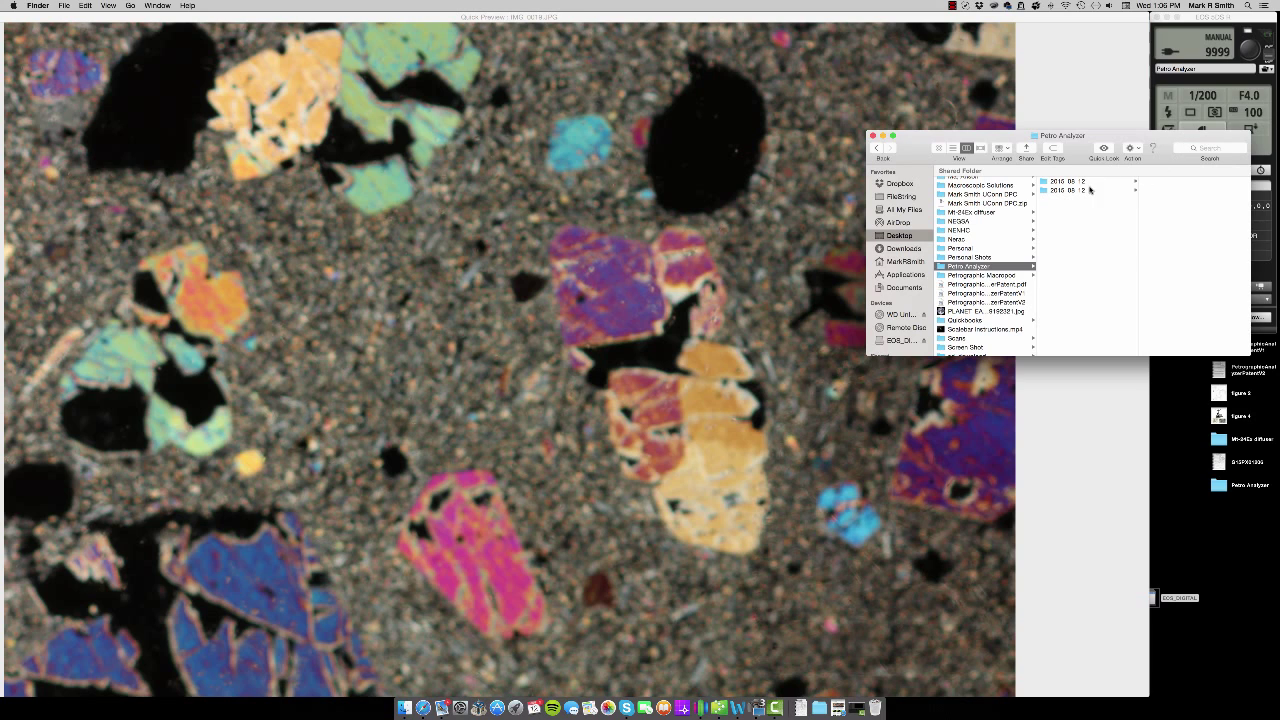
click(1070, 181)
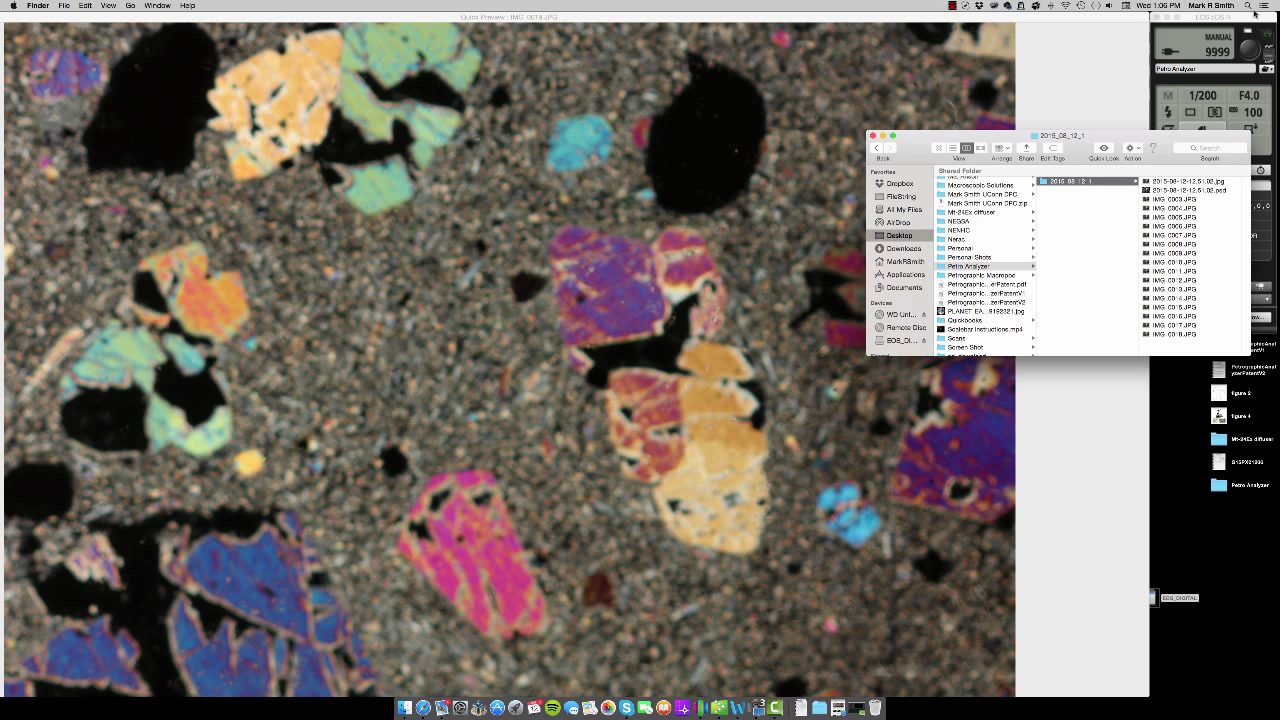
click(1252, 17)
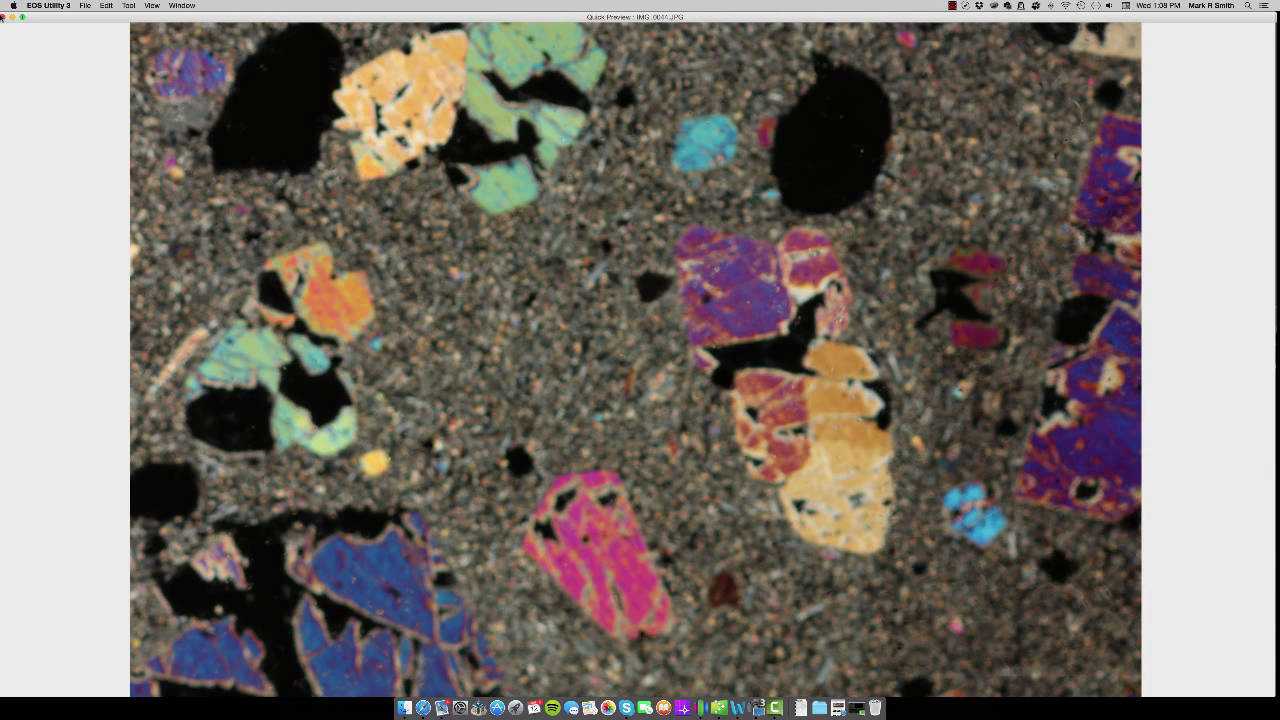
Close the quick preview and launch the stacking application by searching 'helicon' in the launcher
click(3, 17)
drag(906, 148, 560, 116)
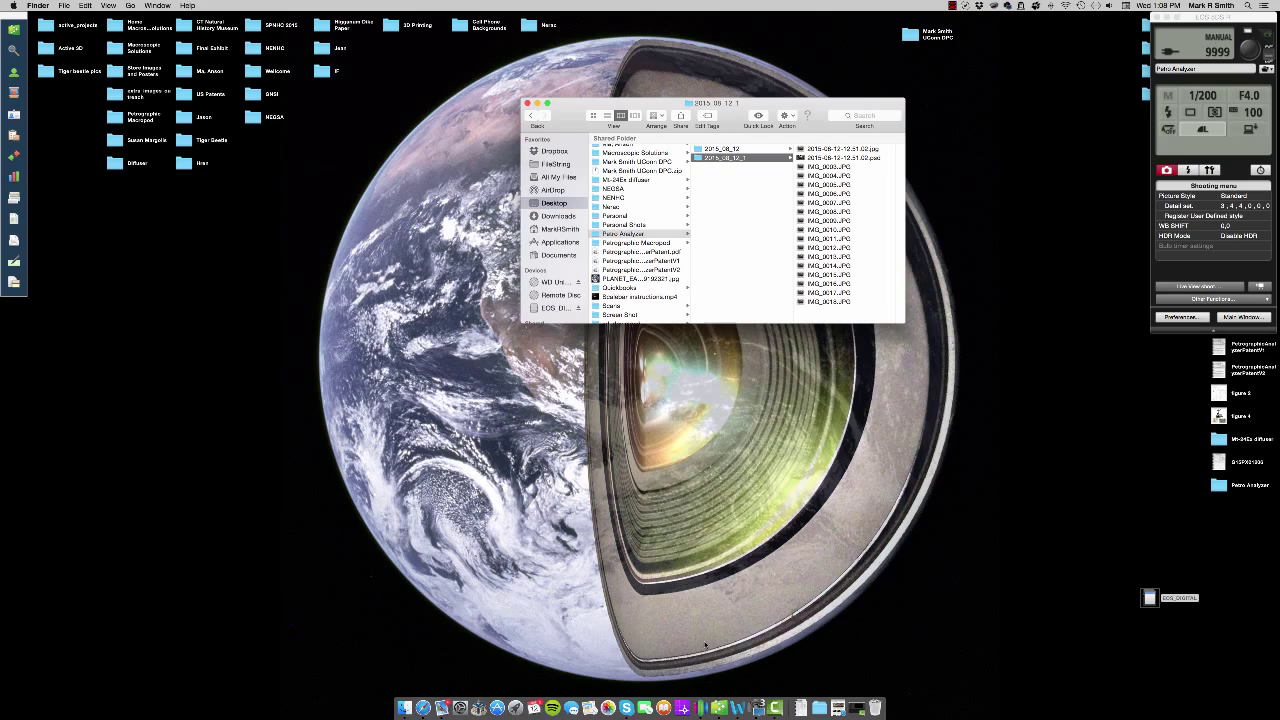
key(F4)
text(helicon)
key(Return)
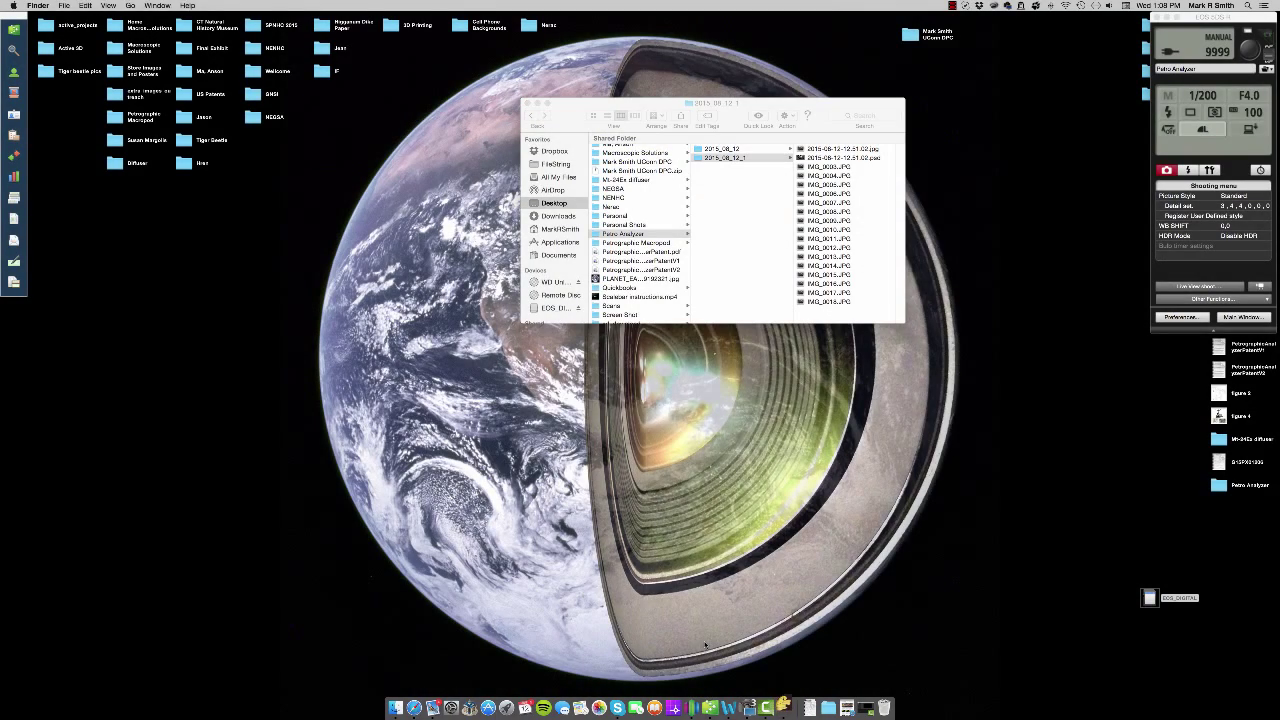
Open the 2015_08_12 shots folder in Finder and dismiss the stacker's welcome notice
click(709, 170)
click(722, 150)
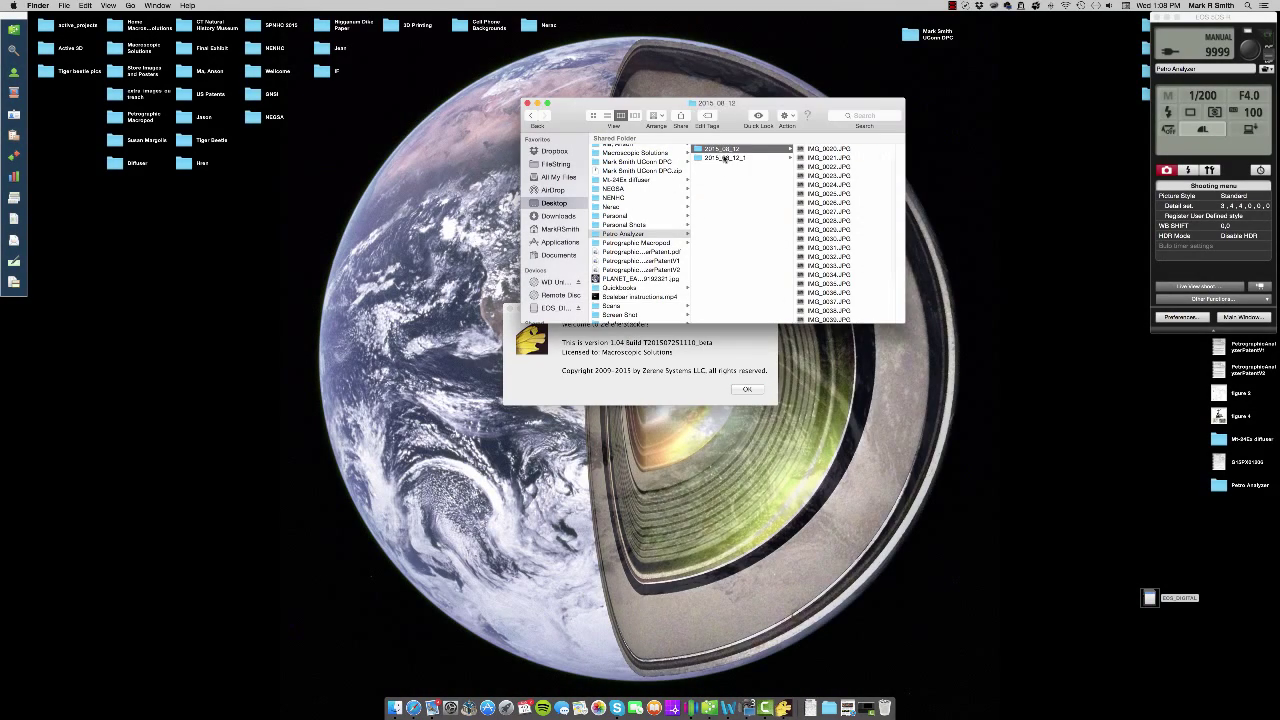
click(747, 388)
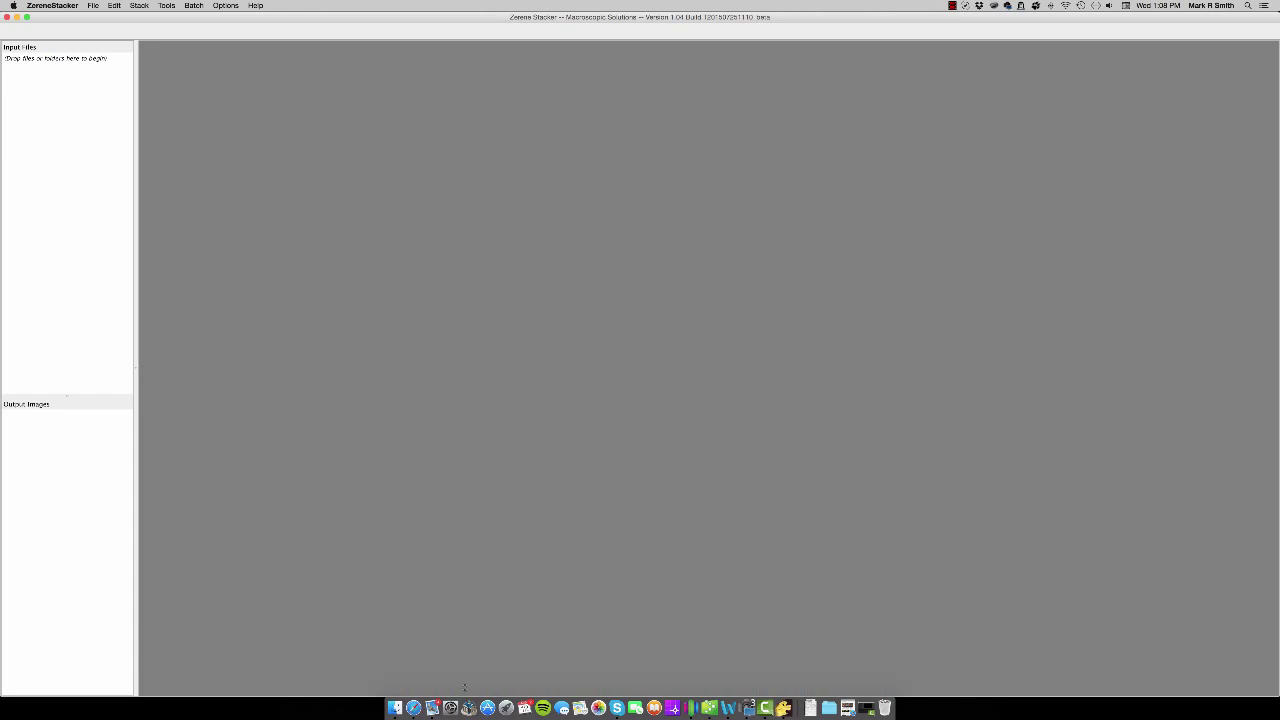
click(395, 707)
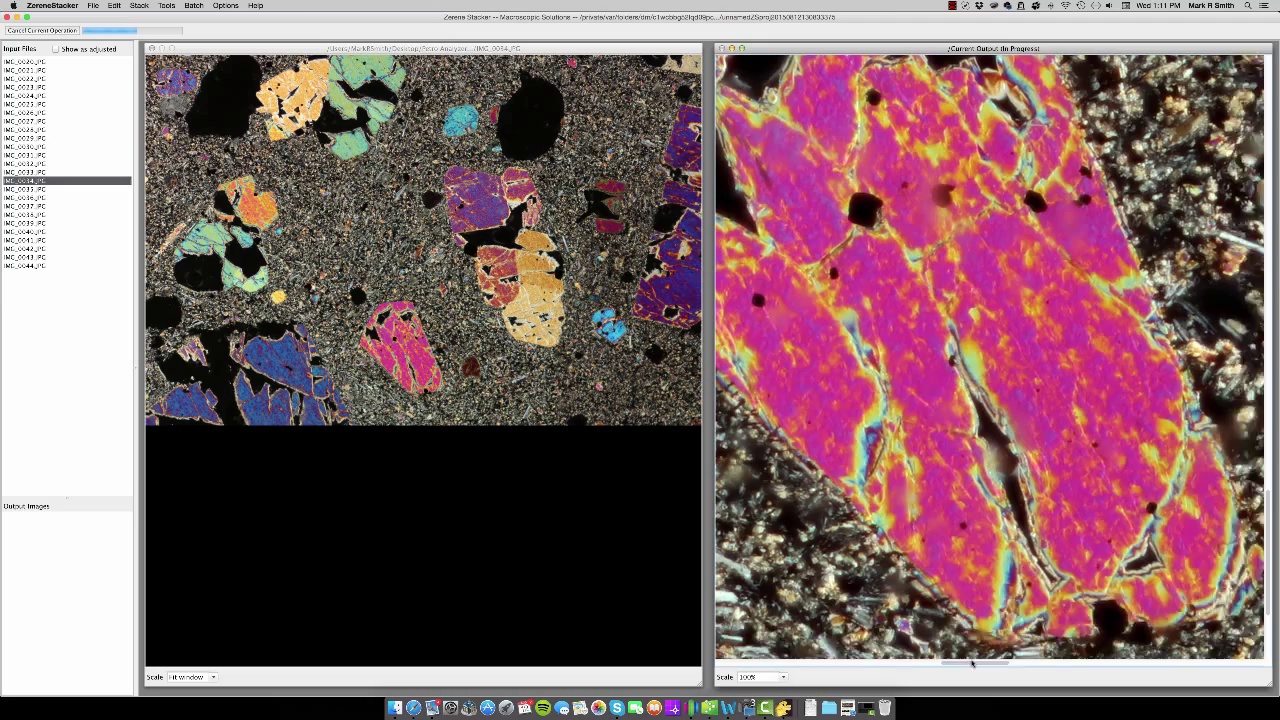
Drag the IMG frames into Input Files, align and stack them, and set Scale to Fit window
scroll(1209, 451, up, 5)
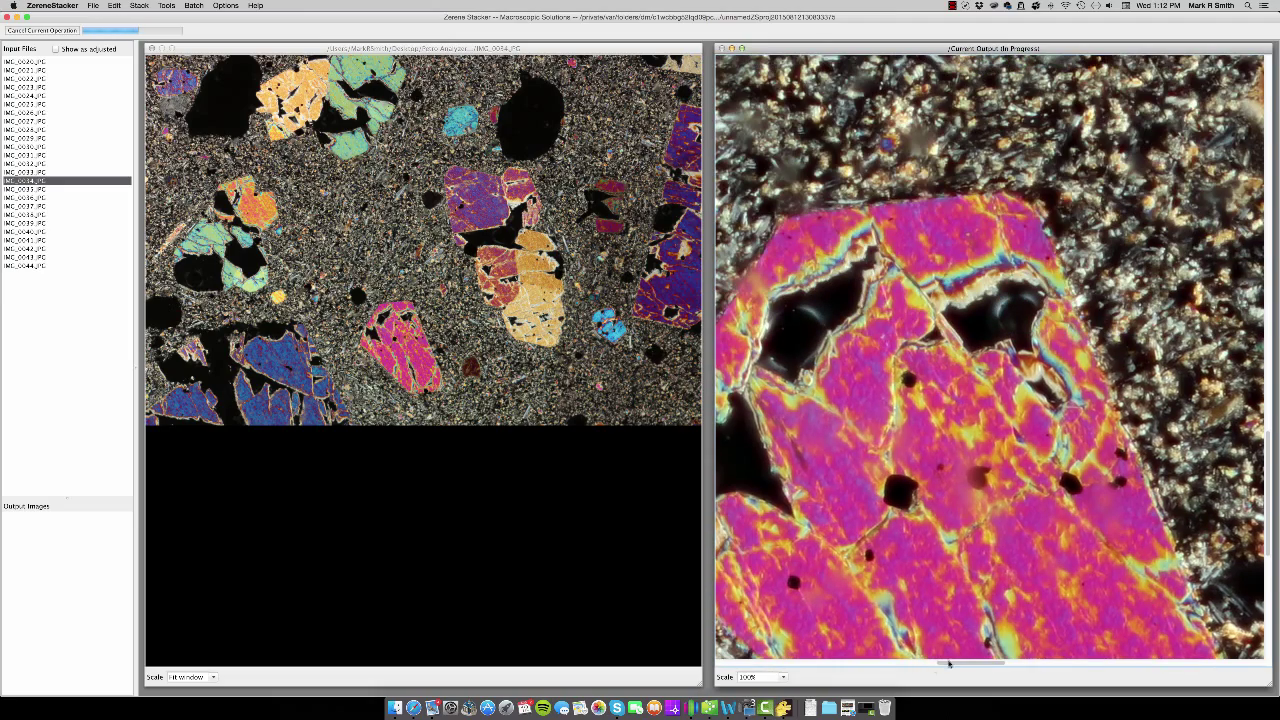
drag(949, 663, 1044, 662)
scroll(1207, 435, up, 5)
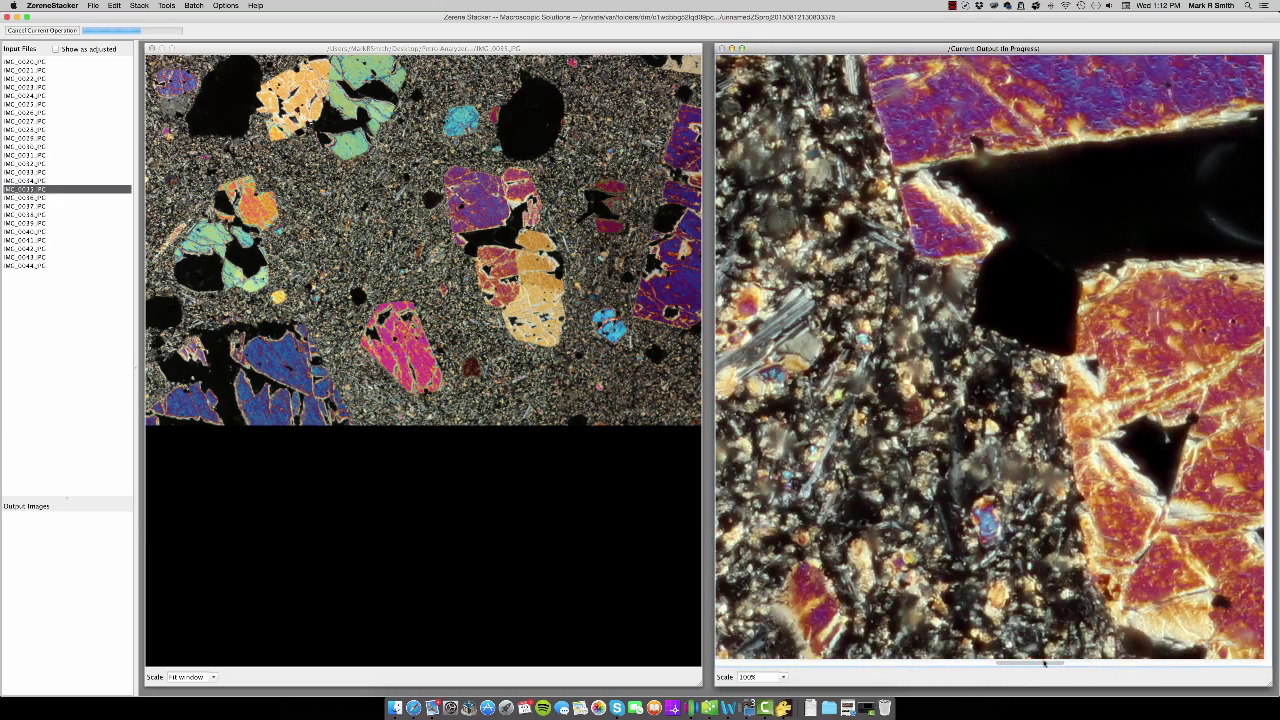
drag(1270, 453, 1272, 362)
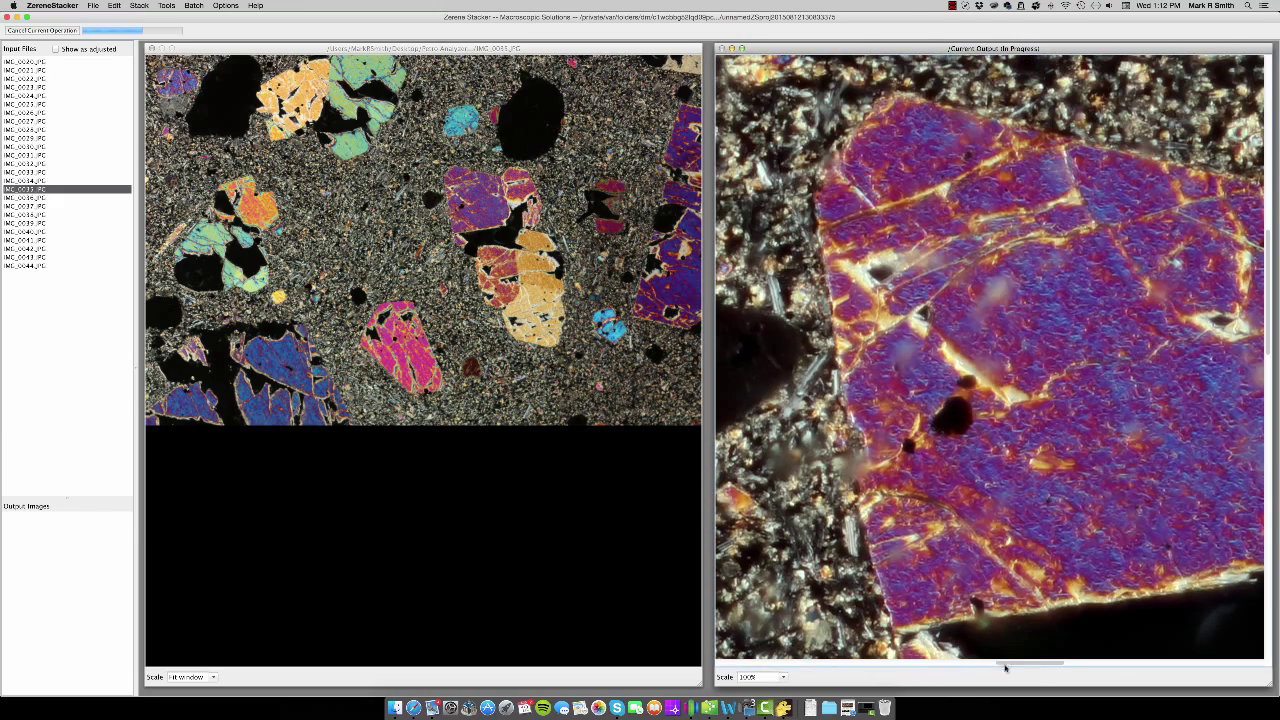
drag(1006, 667, 1061, 663)
drag(951, 662, 883, 662)
scroll(1268, 288, down, 3)
scroll(1268, 288, down, 10)
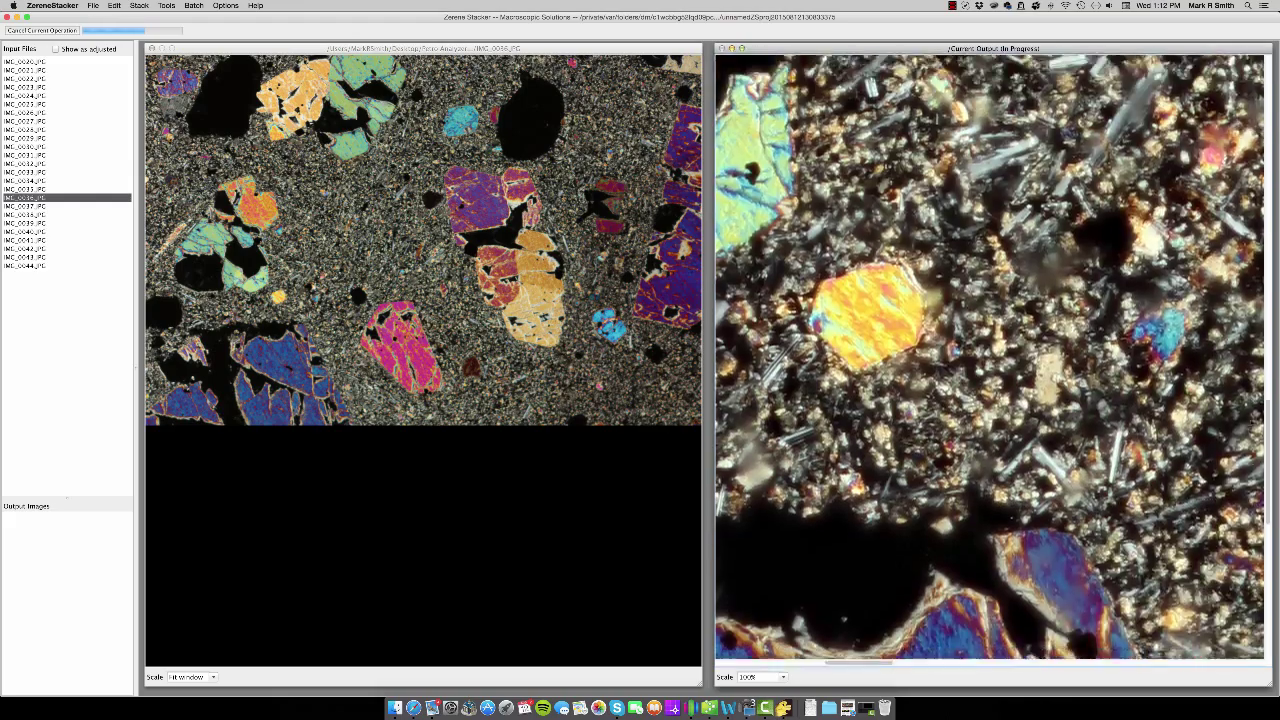
scroll(880, 662, right, 6)
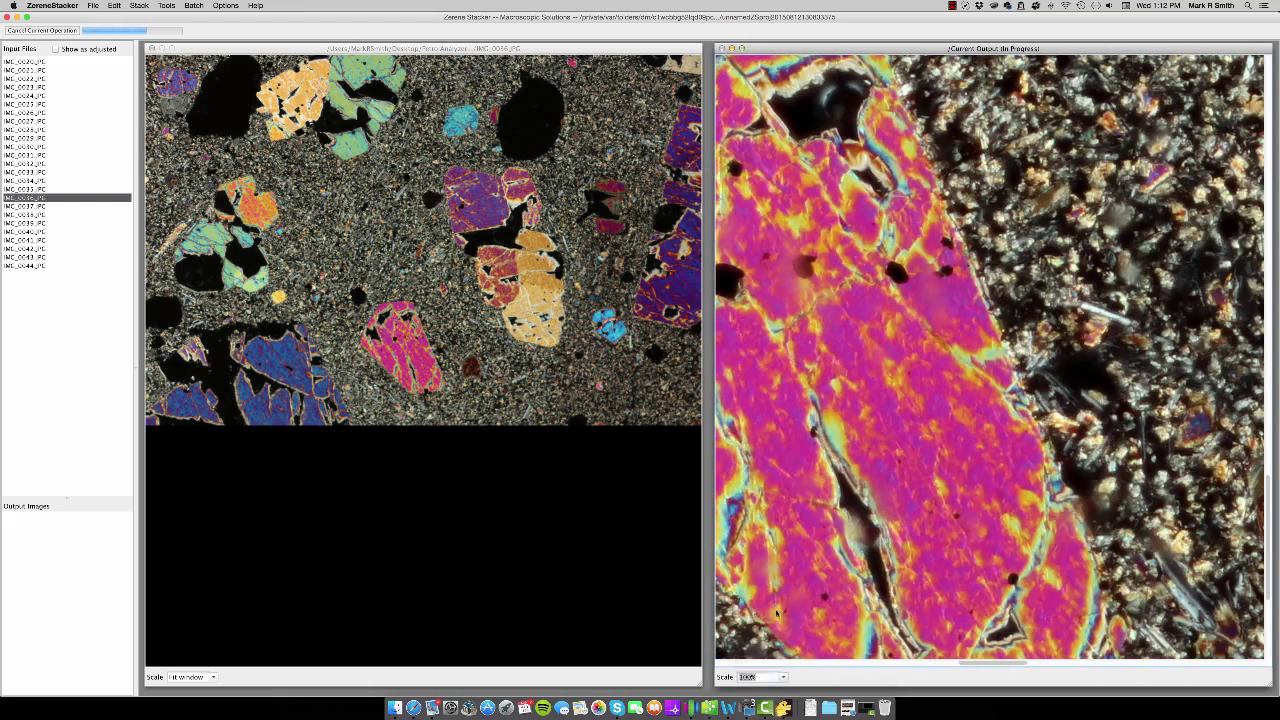
click(760, 677)
click(769, 656)
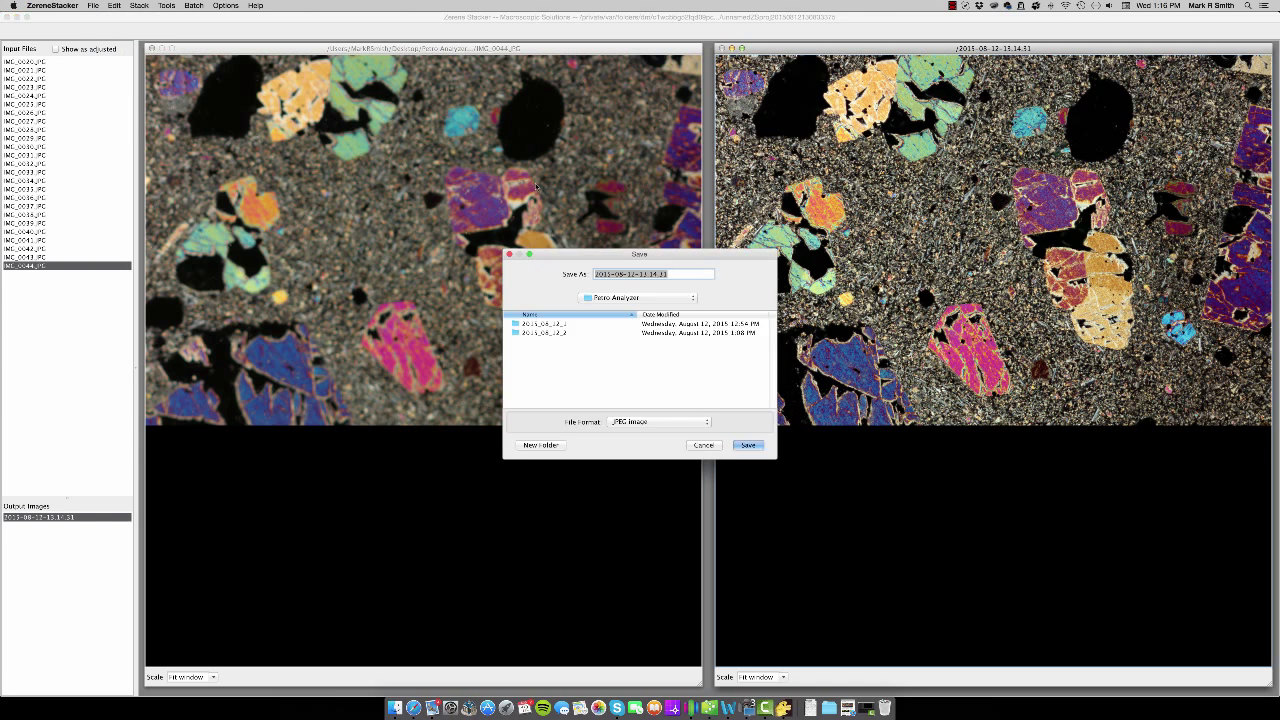
Save the stacked output as JPEG 2015-08-12-13.14.31.jpg in the Petro Analyzer folder
click(756, 444)
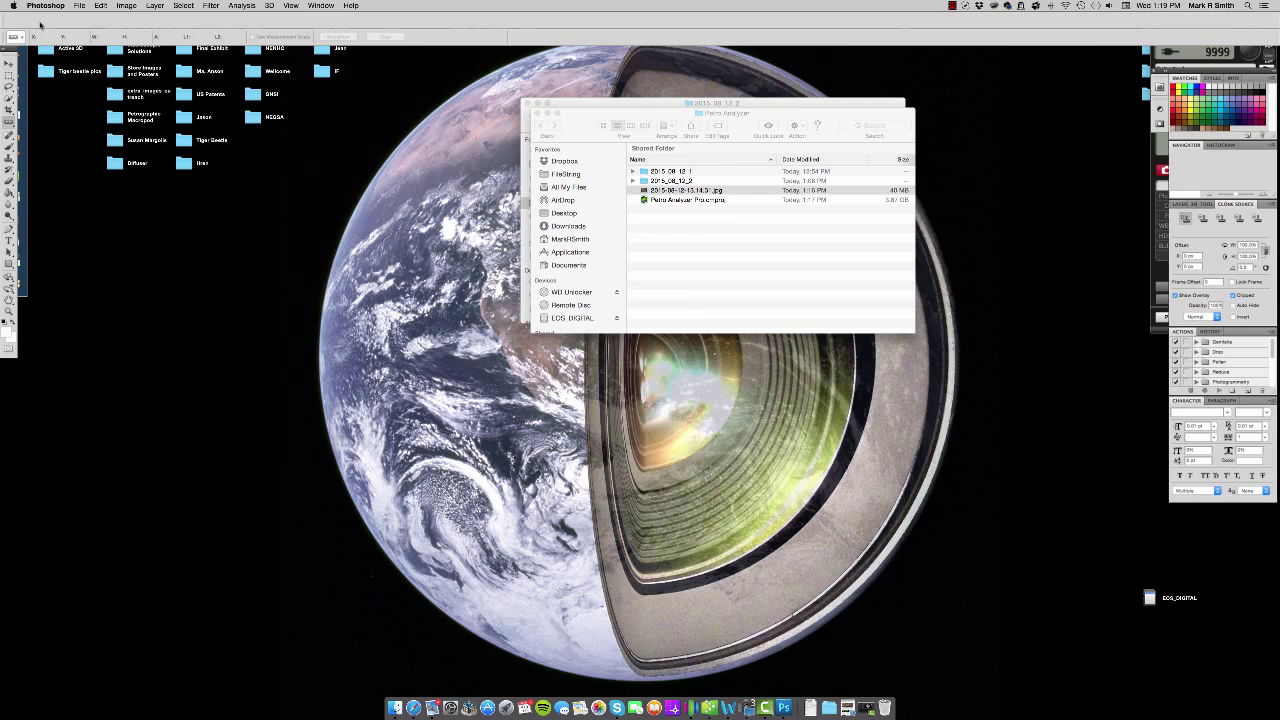
Open the active_projects folder and expand its templates folder of scale bar files
click(47, 45)
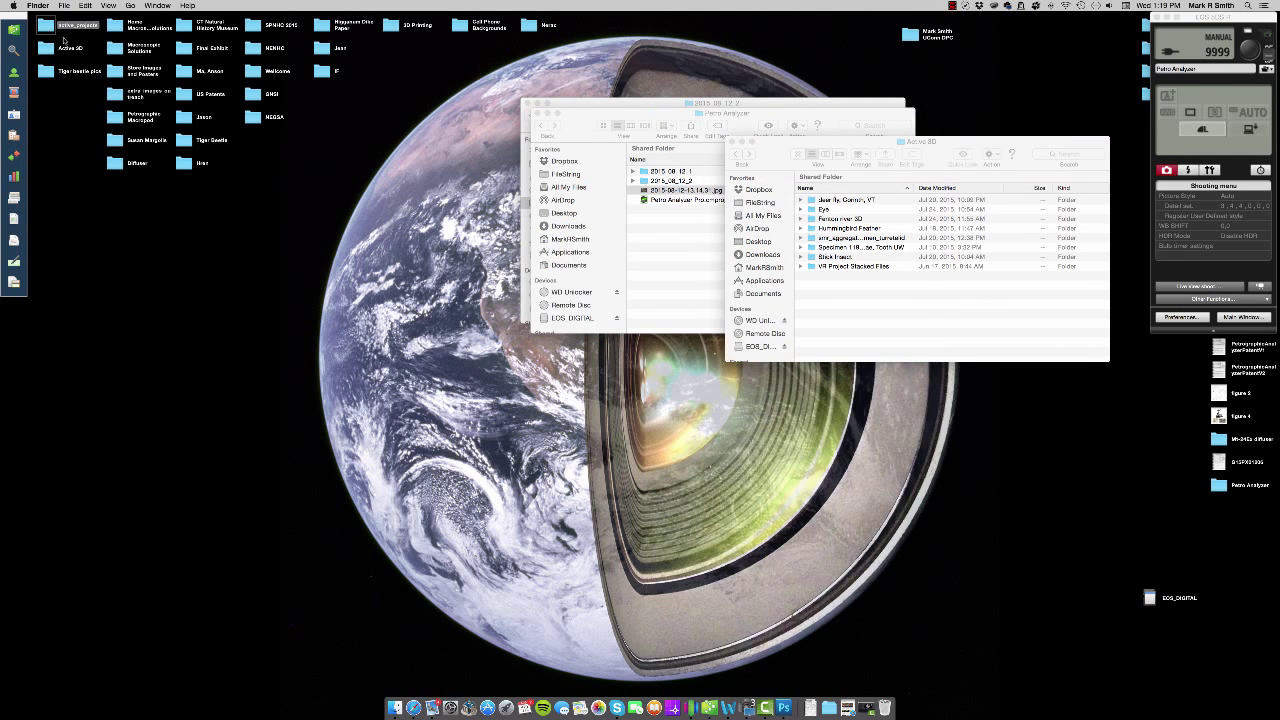
double_click(62, 30)
click(731, 141)
drag(439, 185, 767, 170)
scroll(703, 300, up, 5)
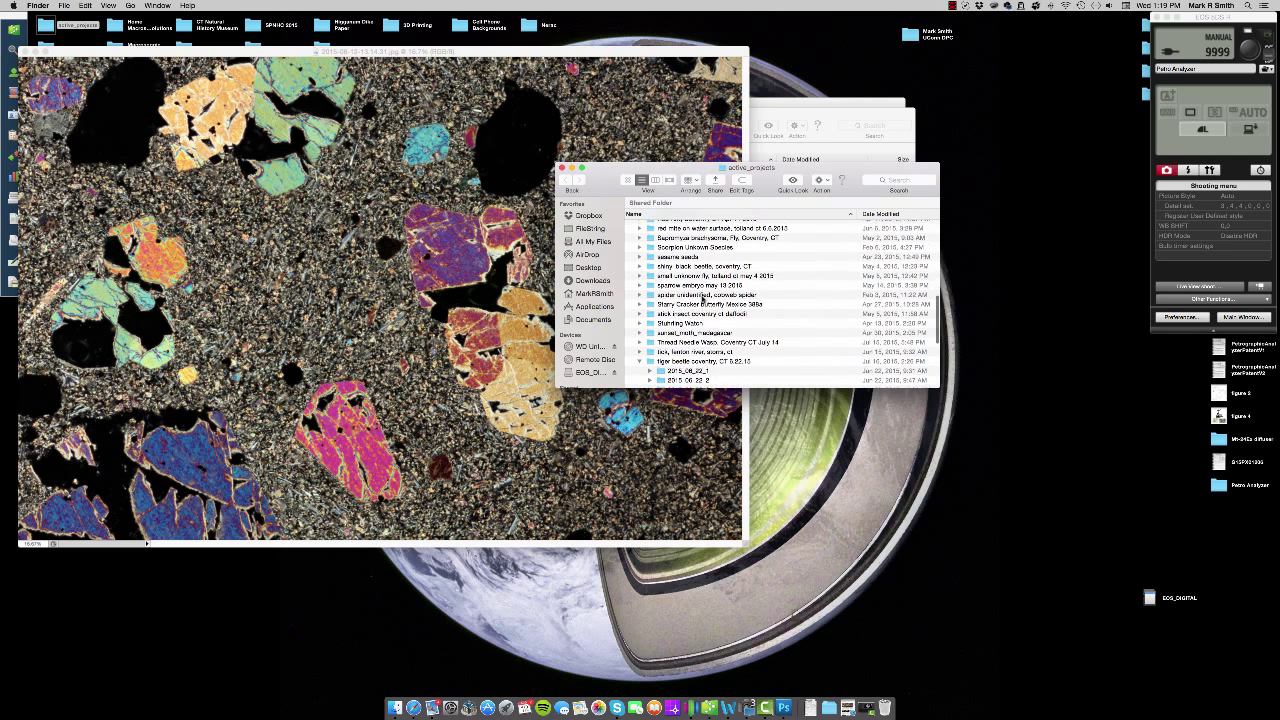
scroll(702, 300, down, 5)
click(630, 383)
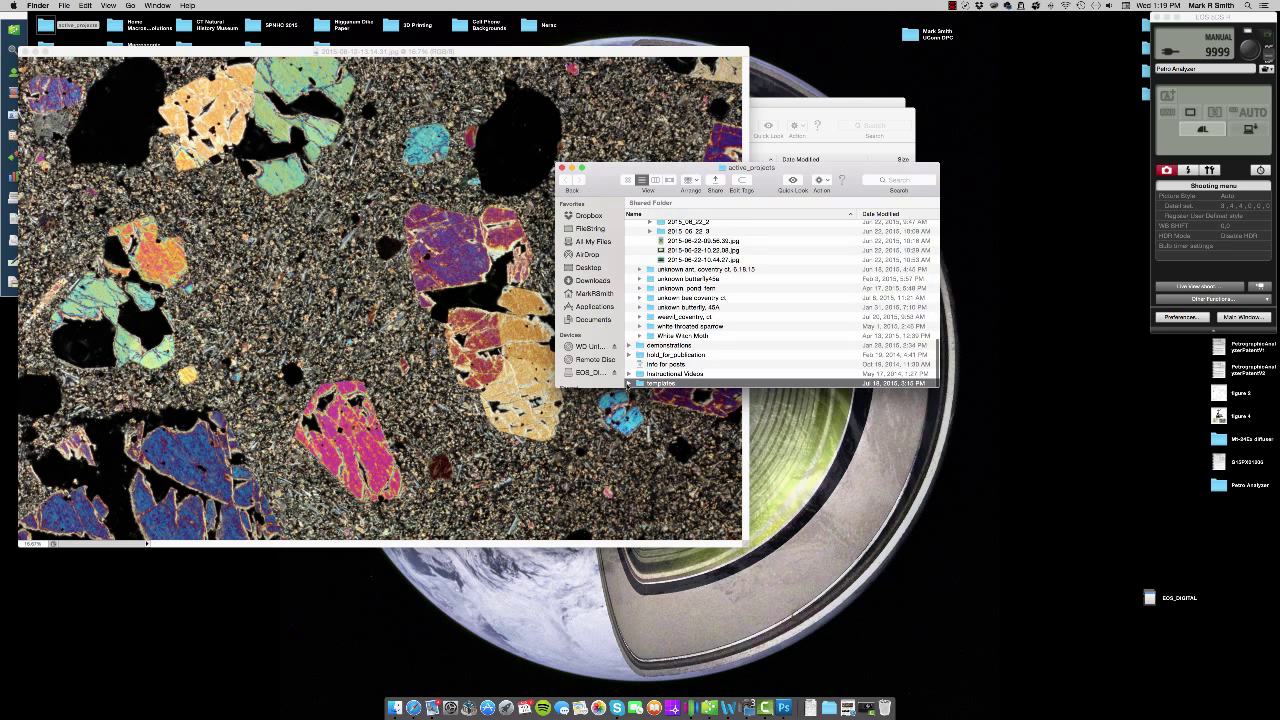
scroll(697, 340, down, 5)
scroll(697, 338, up, 5)
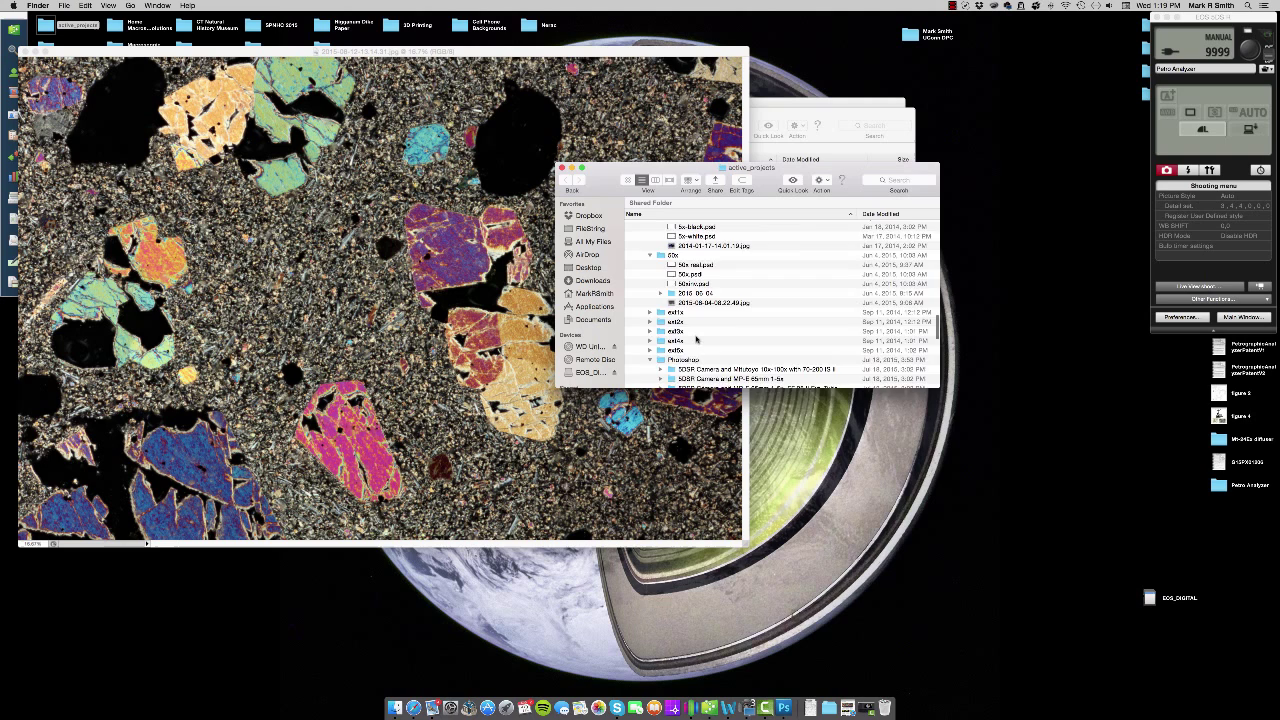
Place the 5x-black and 5x-white scale bar files into the micrograph, committing each
click(698, 299)
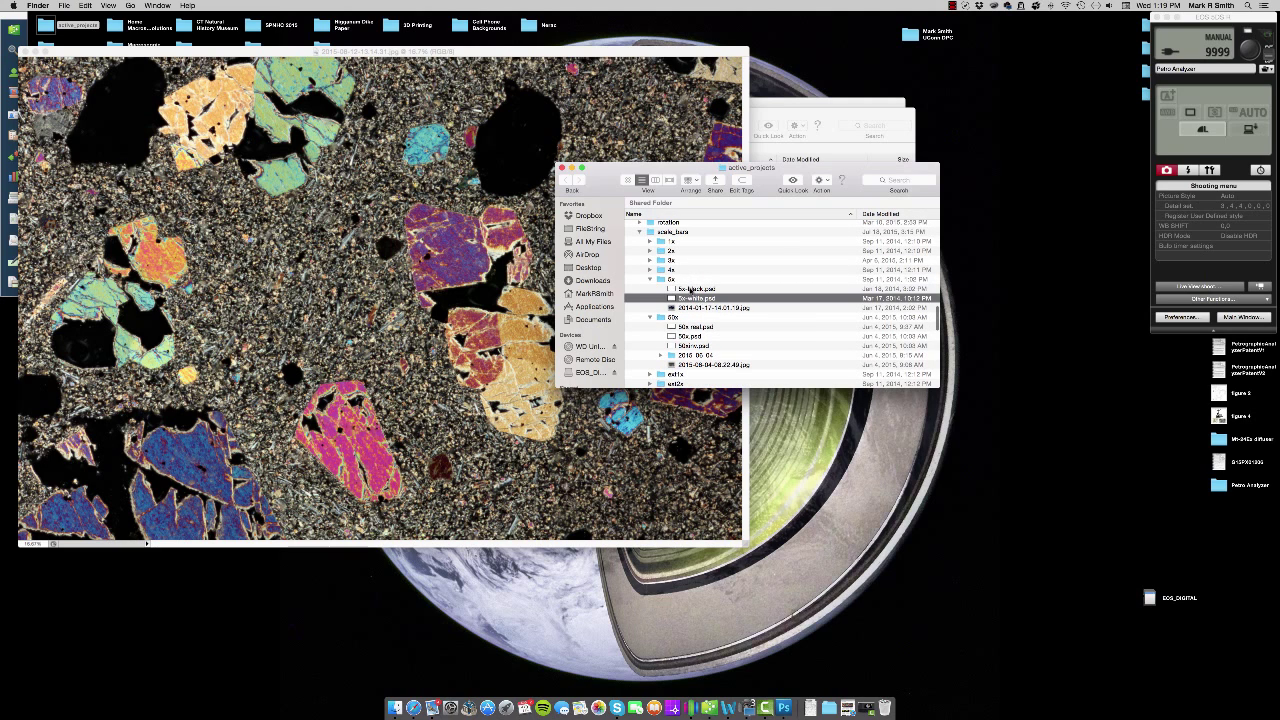
drag(690, 289, 450, 300)
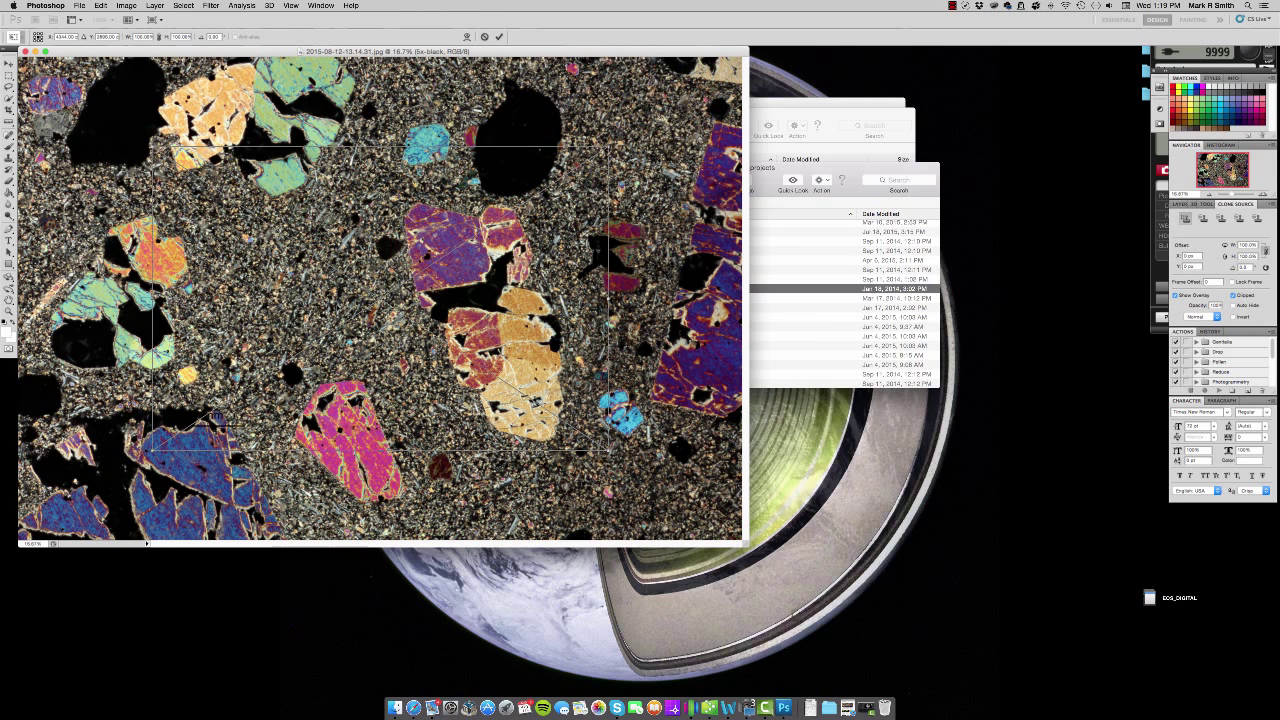
key(Return)
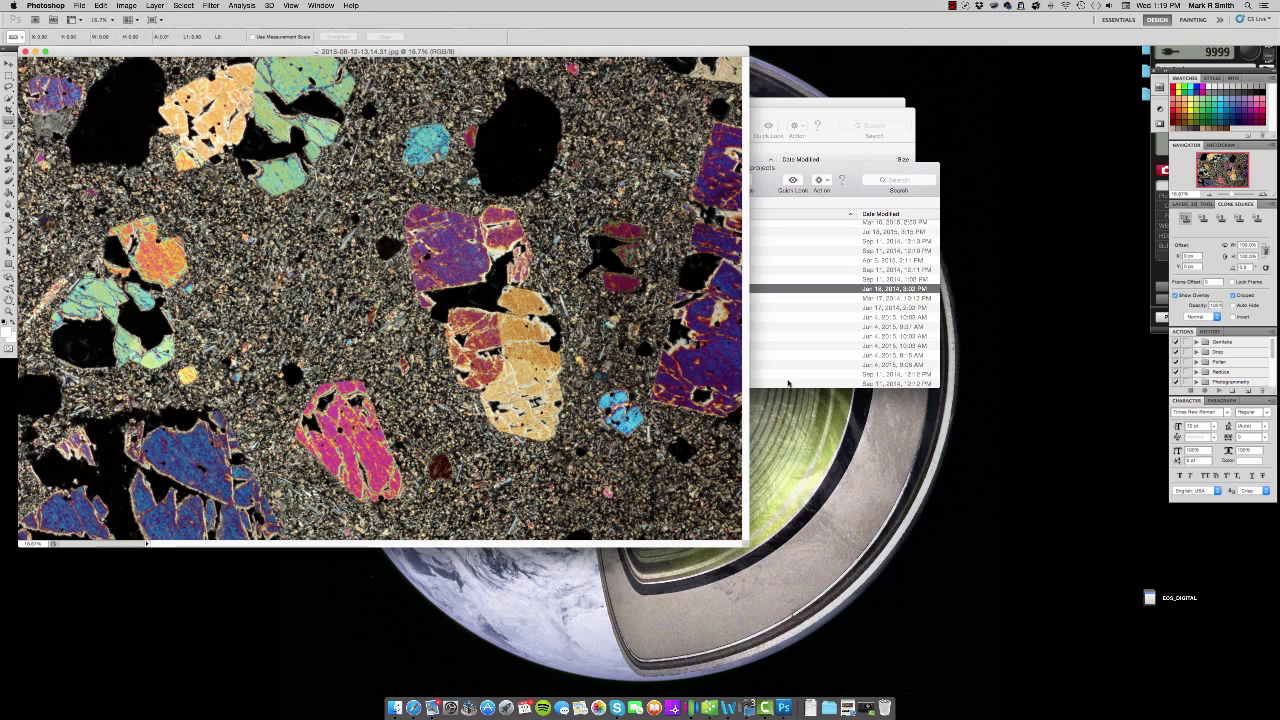
click(690, 298)
drag(688, 302, 437, 311)
key(Return)
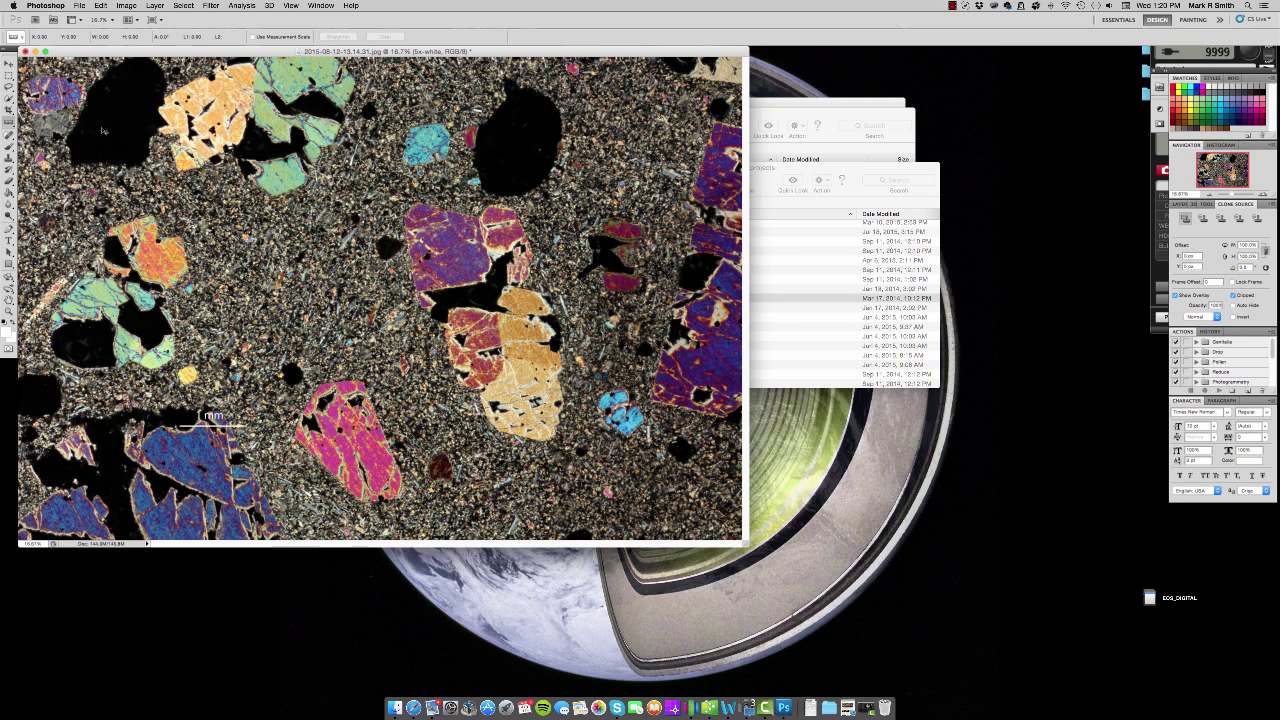
Move the 1 mm scale bar to the lower-left, enlarge it, and apply the transform
click(840, 298)
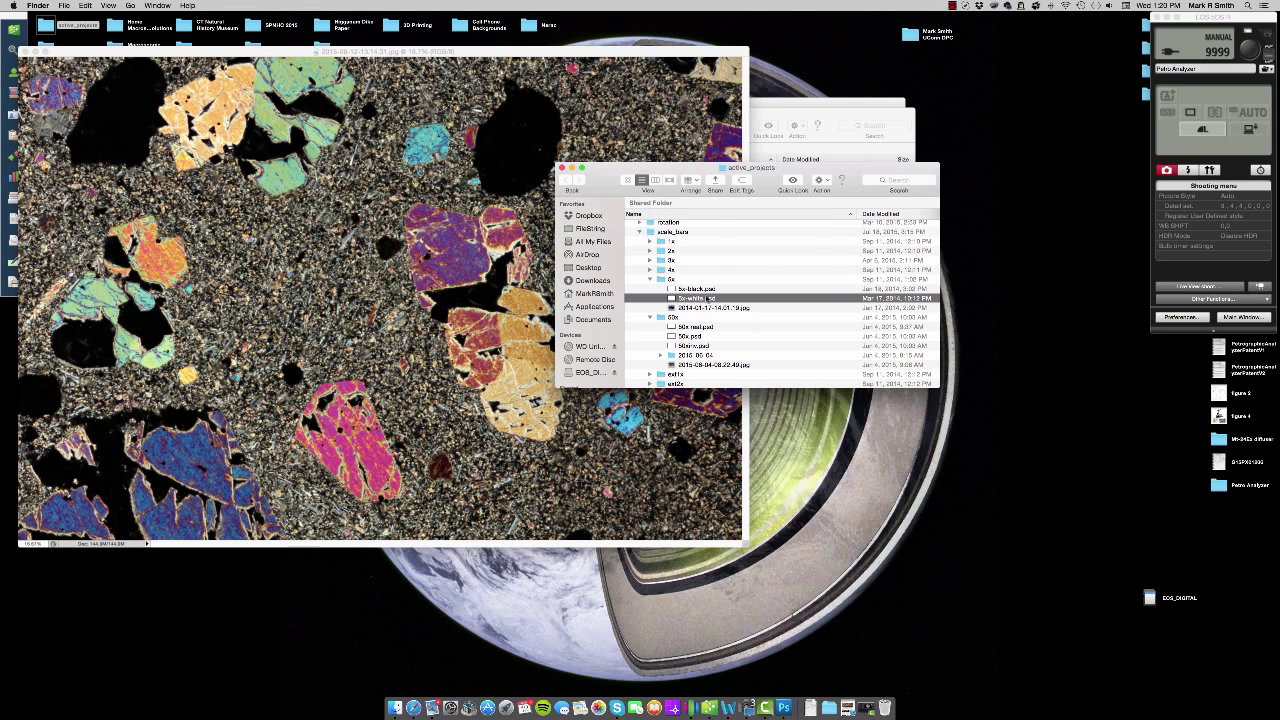
click(707, 303)
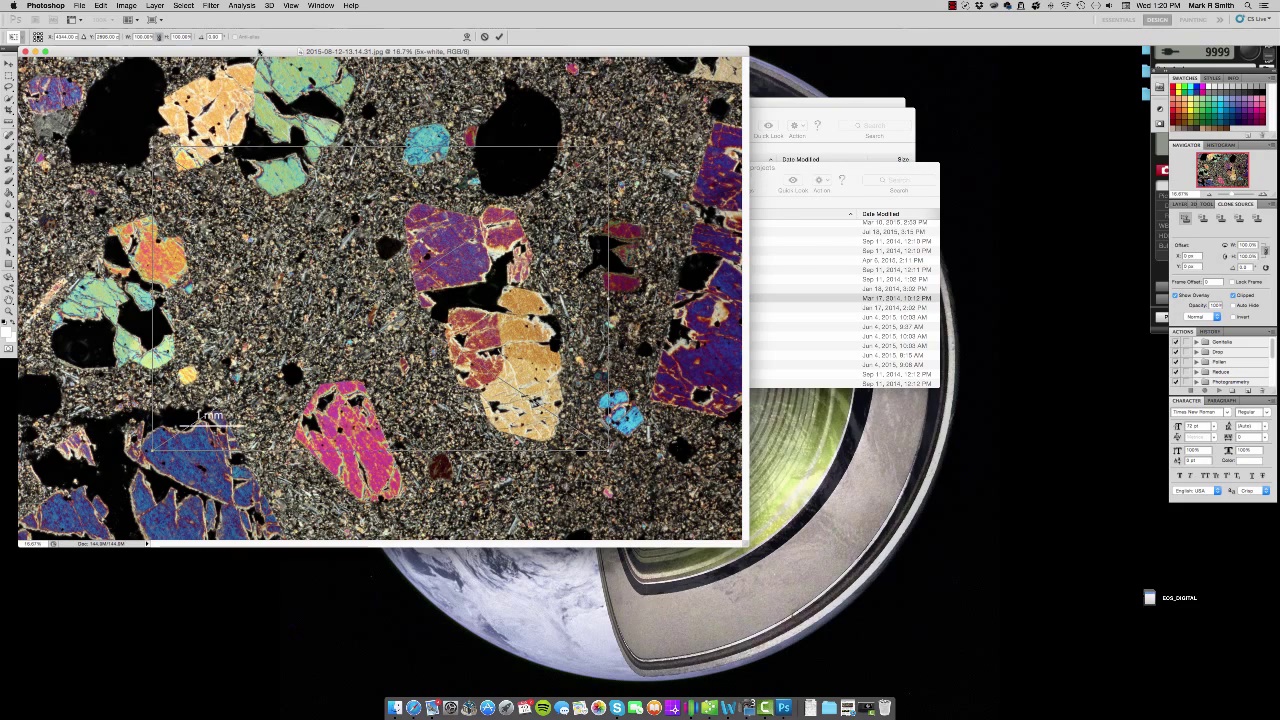
drag(258, 50, 398, 70)
drag(350, 440, 240, 430)
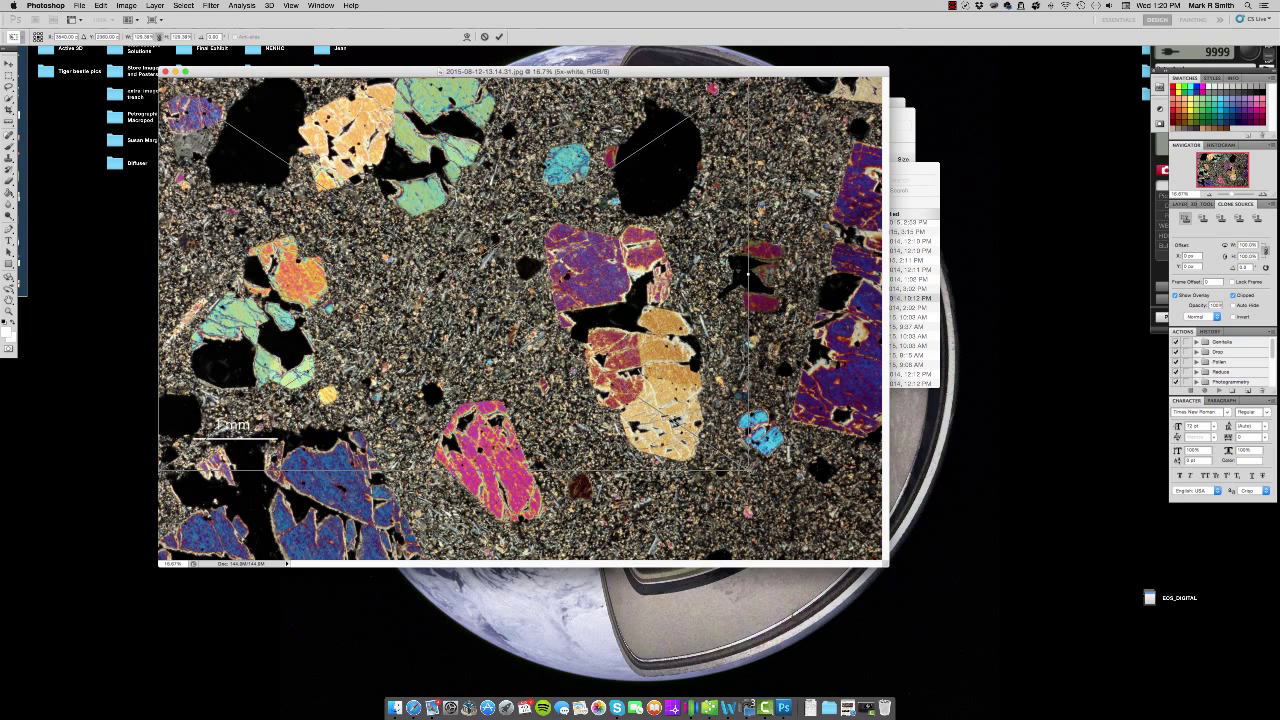
drag(748, 470, 883, 567)
click(8, 64)
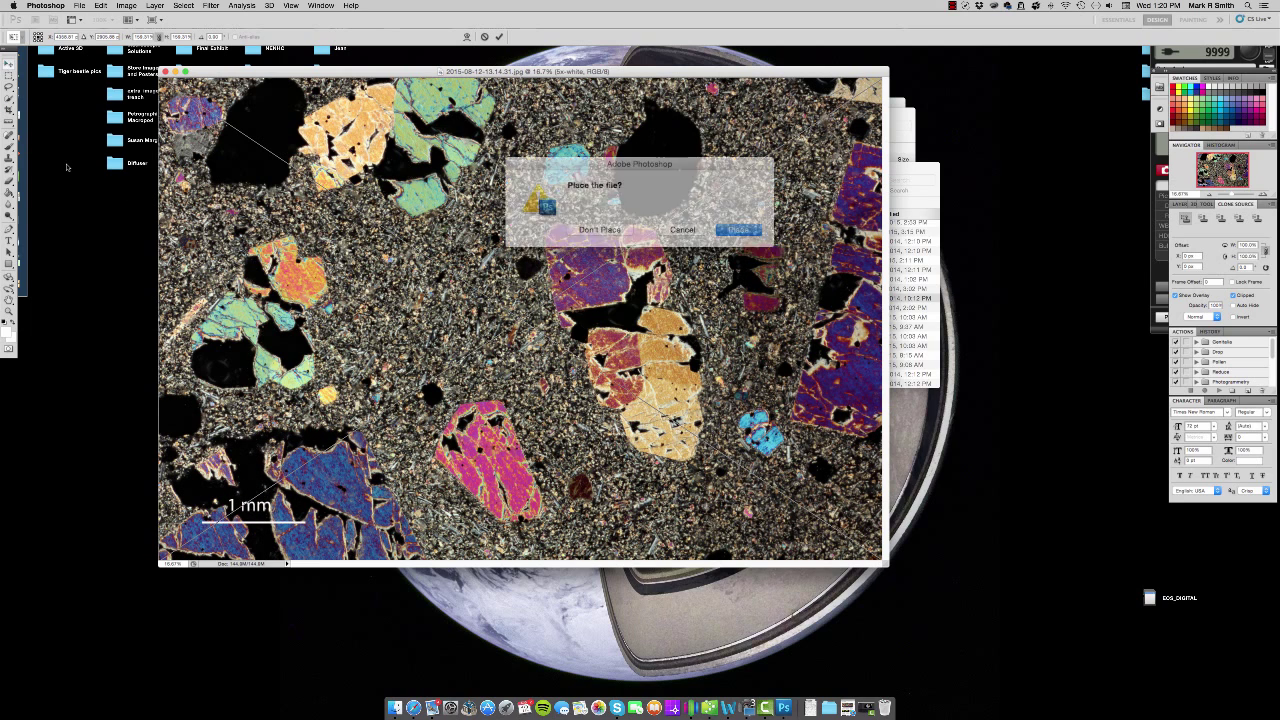
key(Return)
click(9, 122)
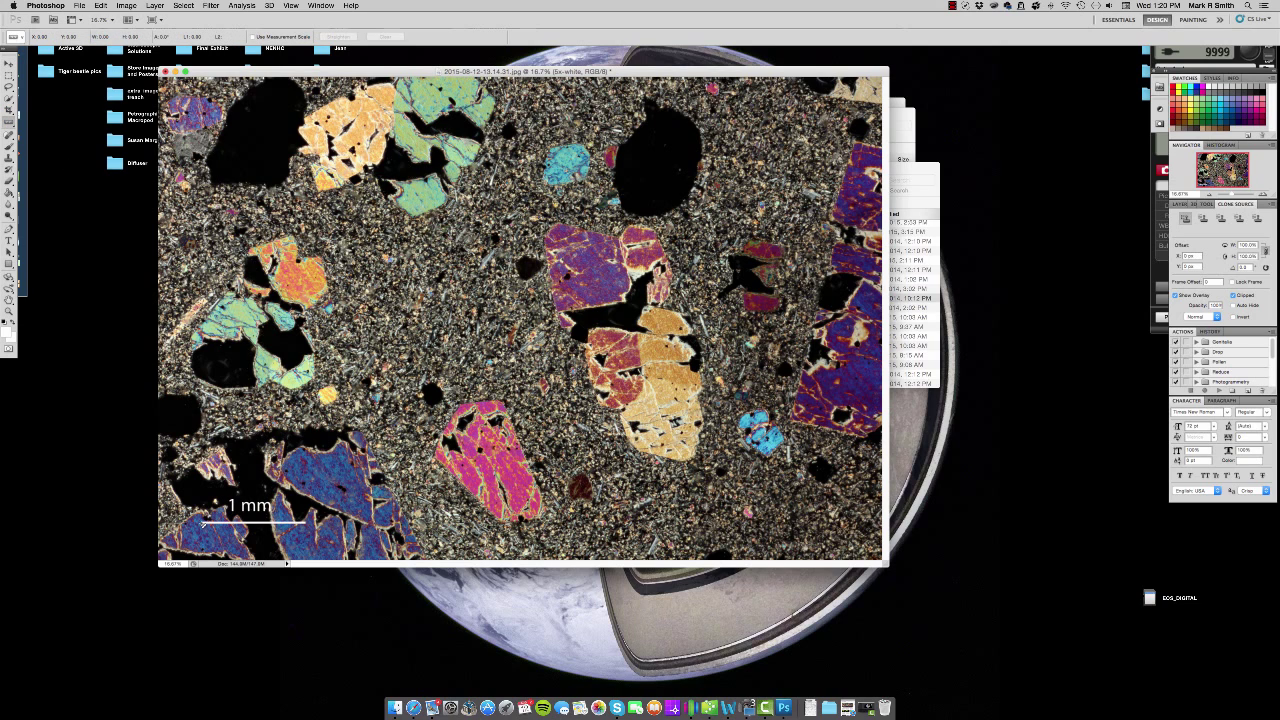
Measure the 1 mm scale bar with the Ruler and start a Custom measurement scale
drag(203, 521, 308, 523)
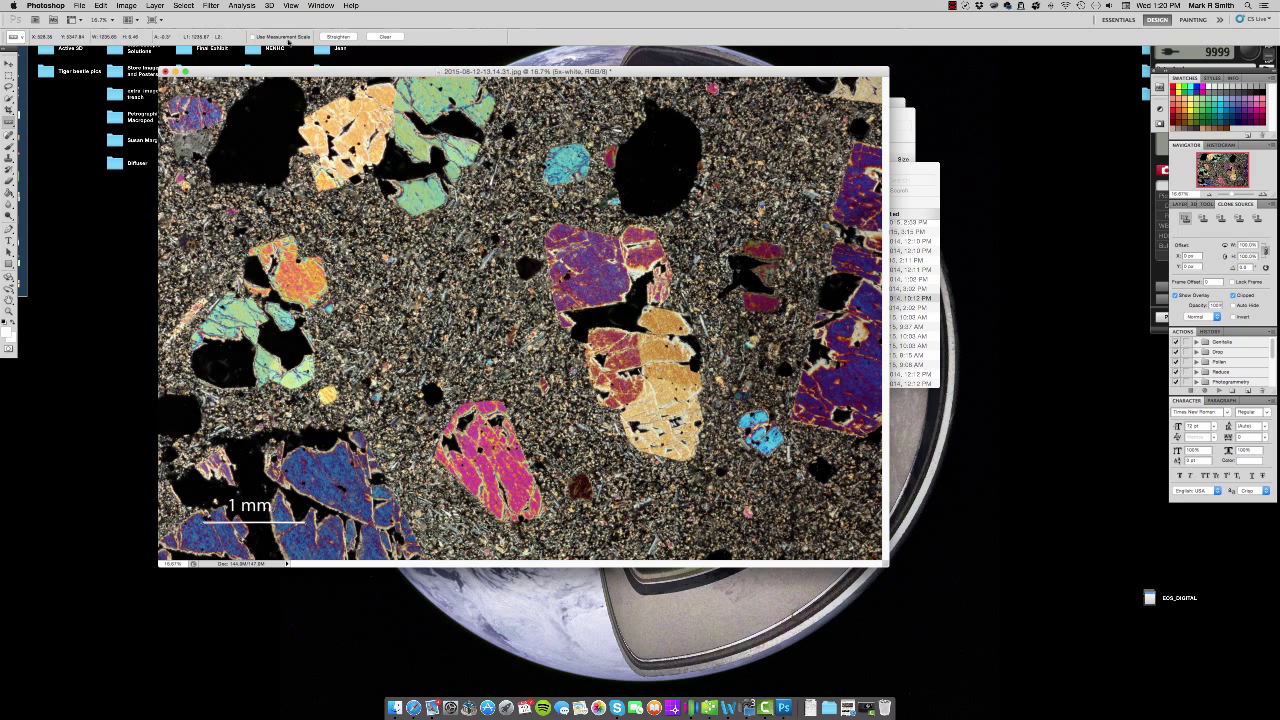
click(243, 6)
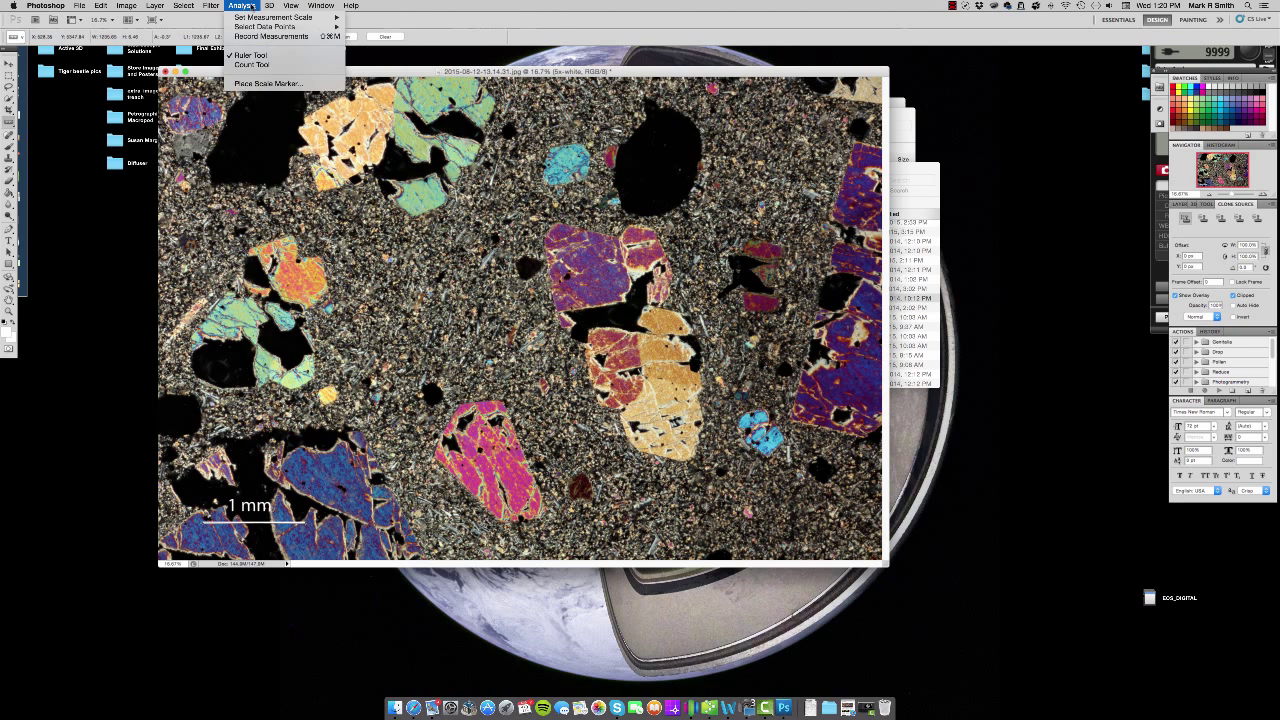
mouse_move(330, 17)
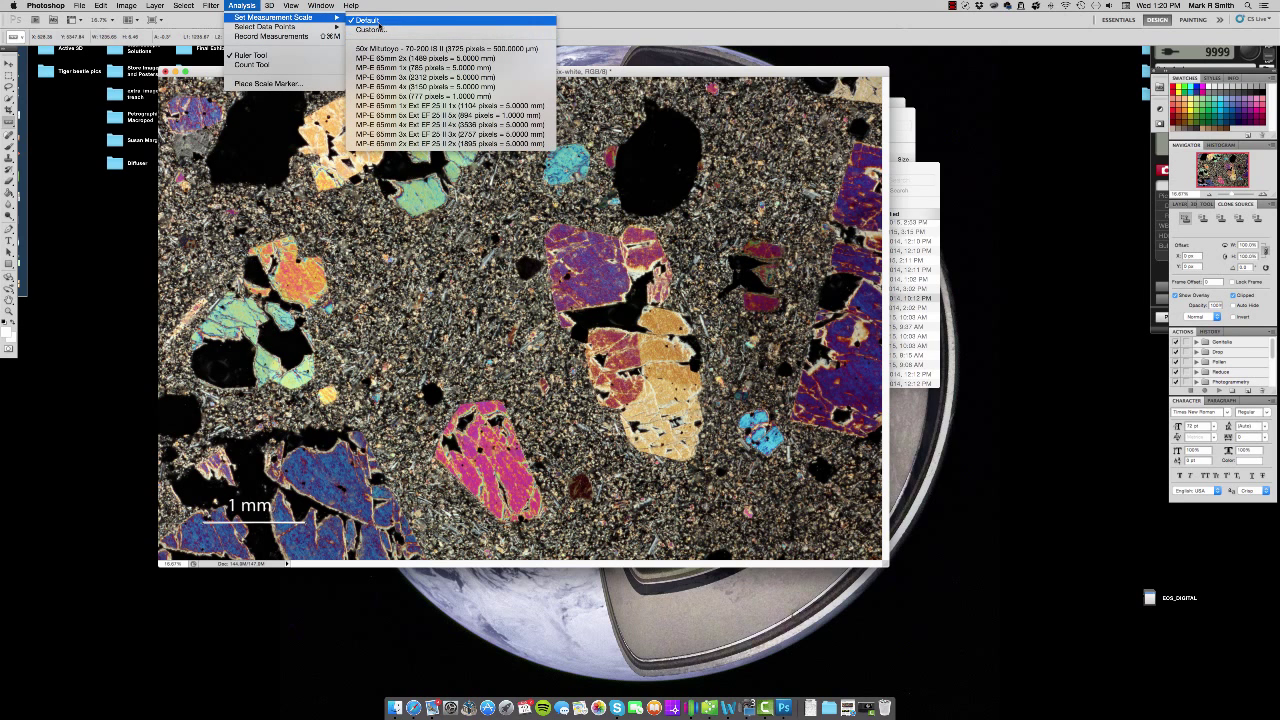
click(370, 30)
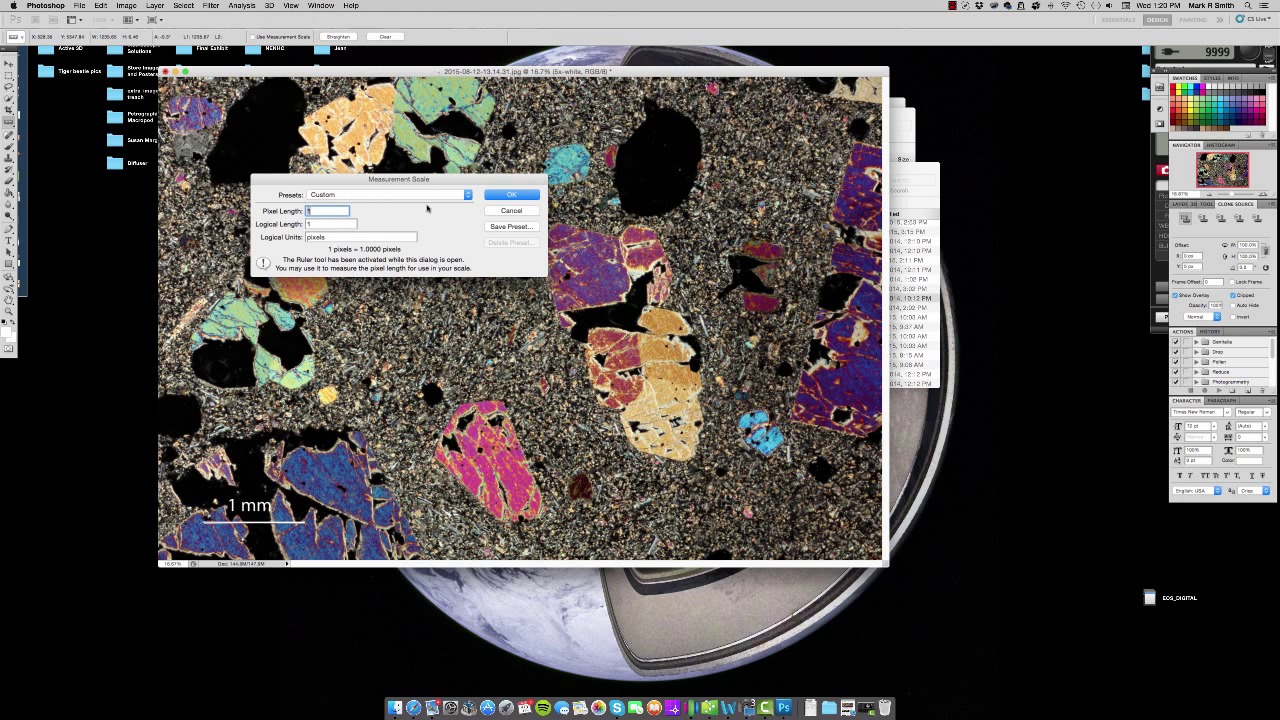
Enter Pixel Length 1236 and units mm, keeping the Custom preset selected
text(1236)
double_click(336, 235)
text(mm)
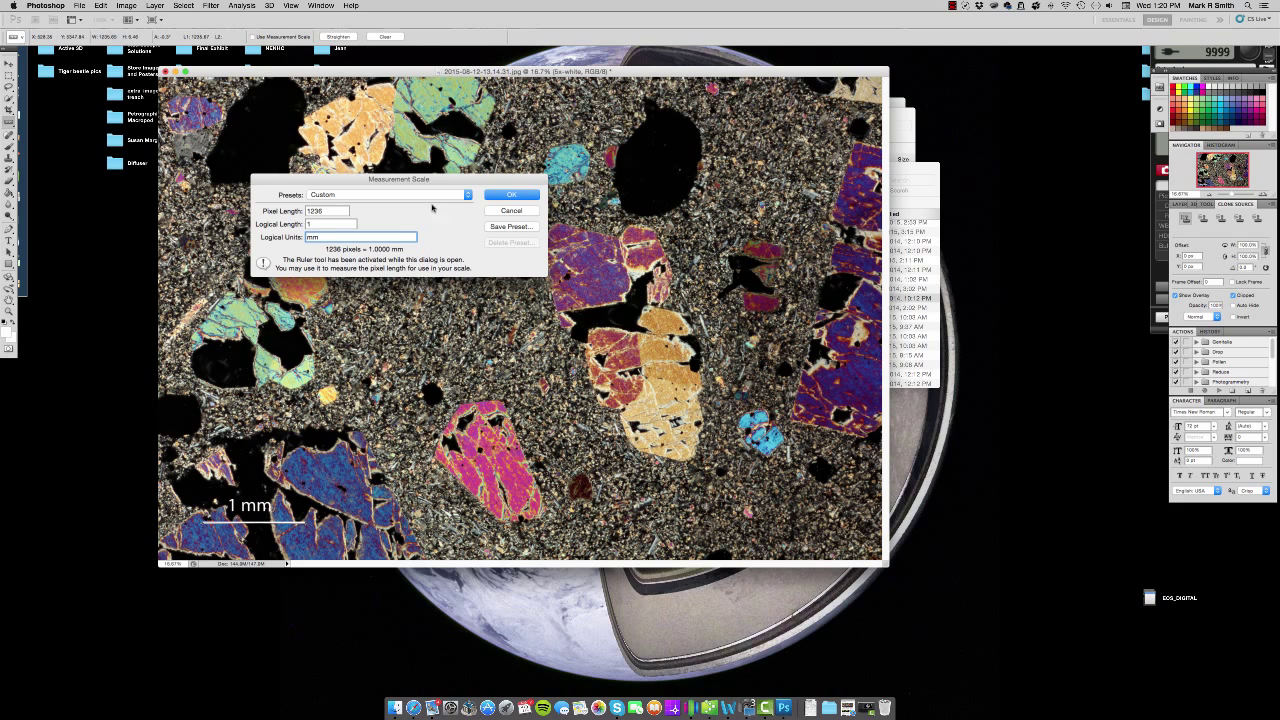
click(466, 196)
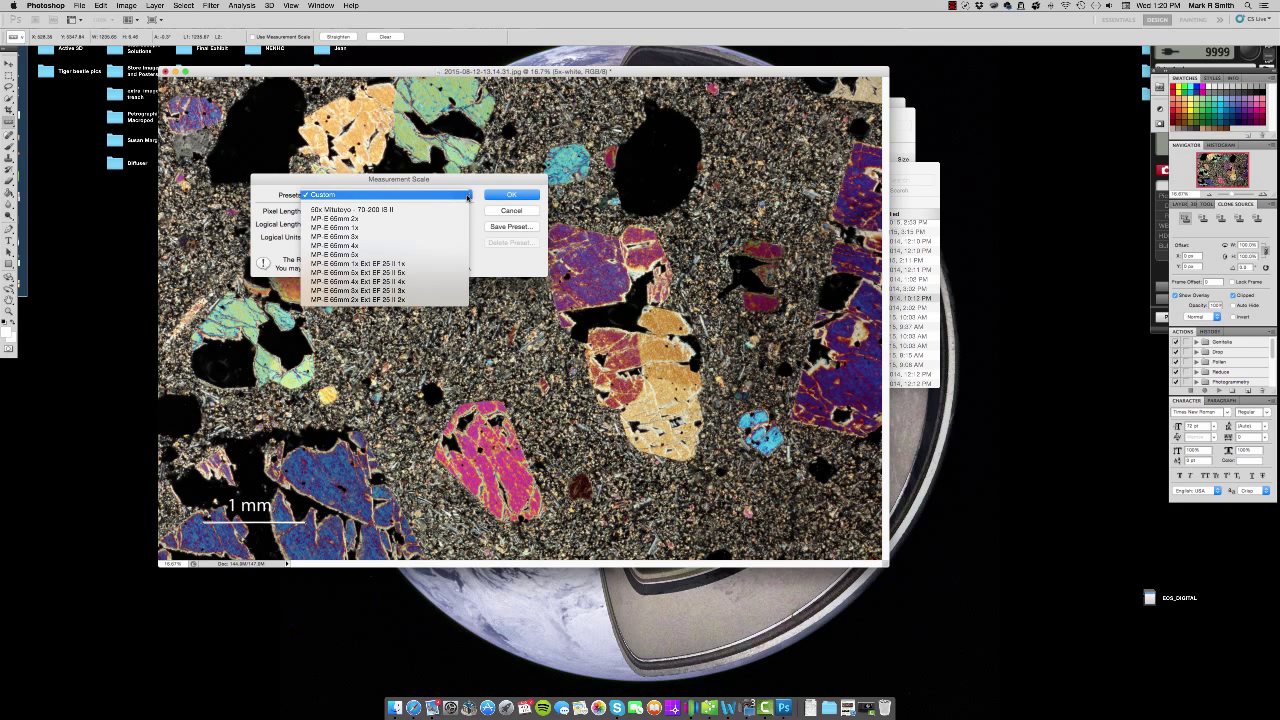
click(466, 194)
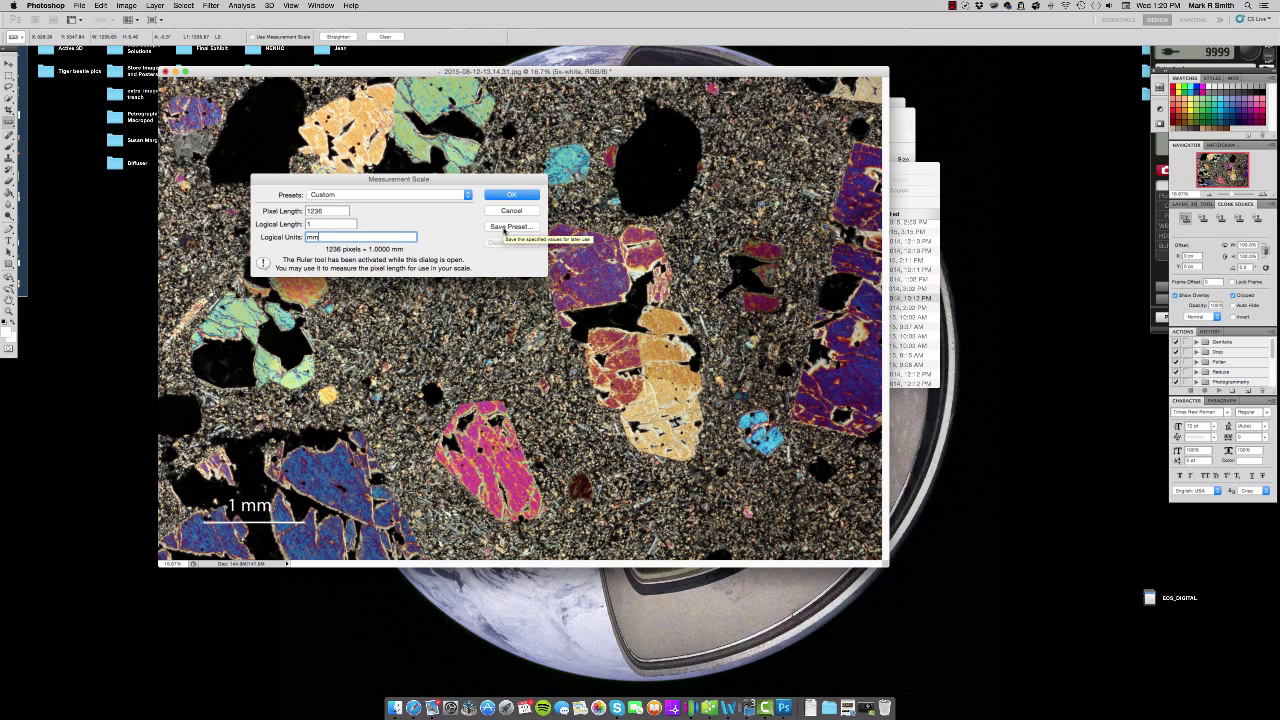
Save the 1236 px = 1 mm scale as preset 'MP-E 65 5x 5DSR' and apply it
click(505, 228)
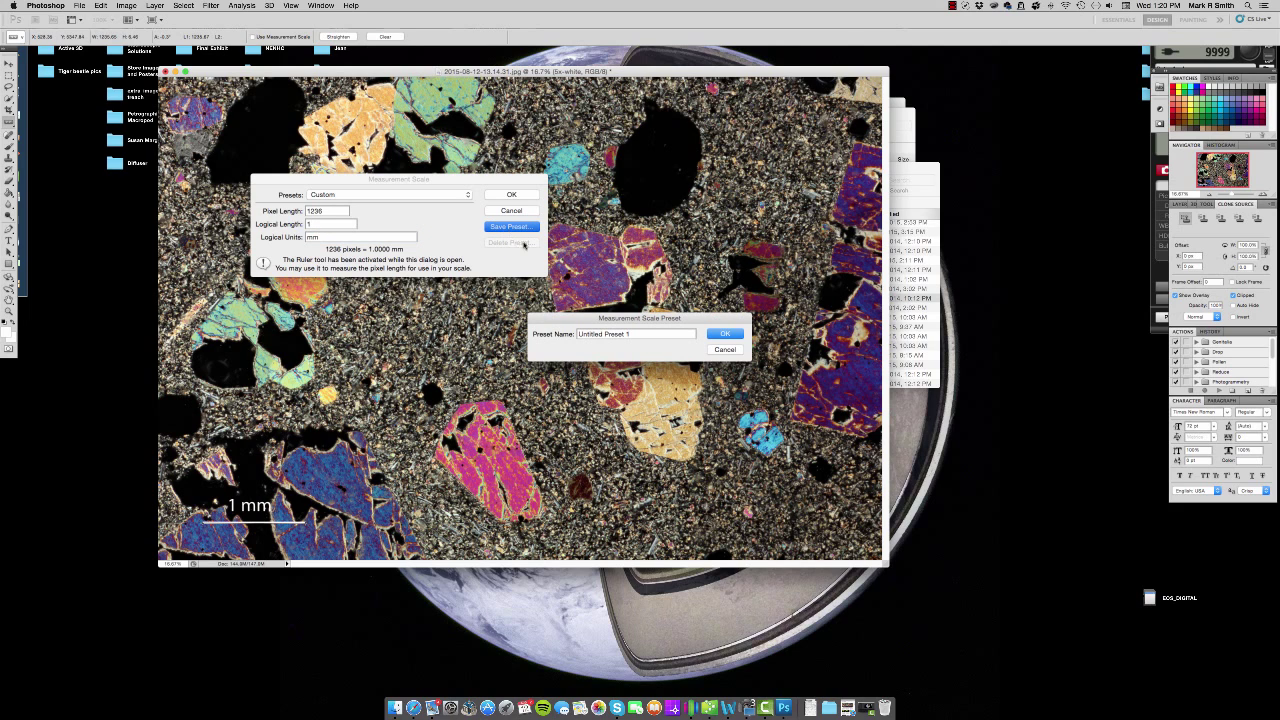
key(super+a)
text(M)
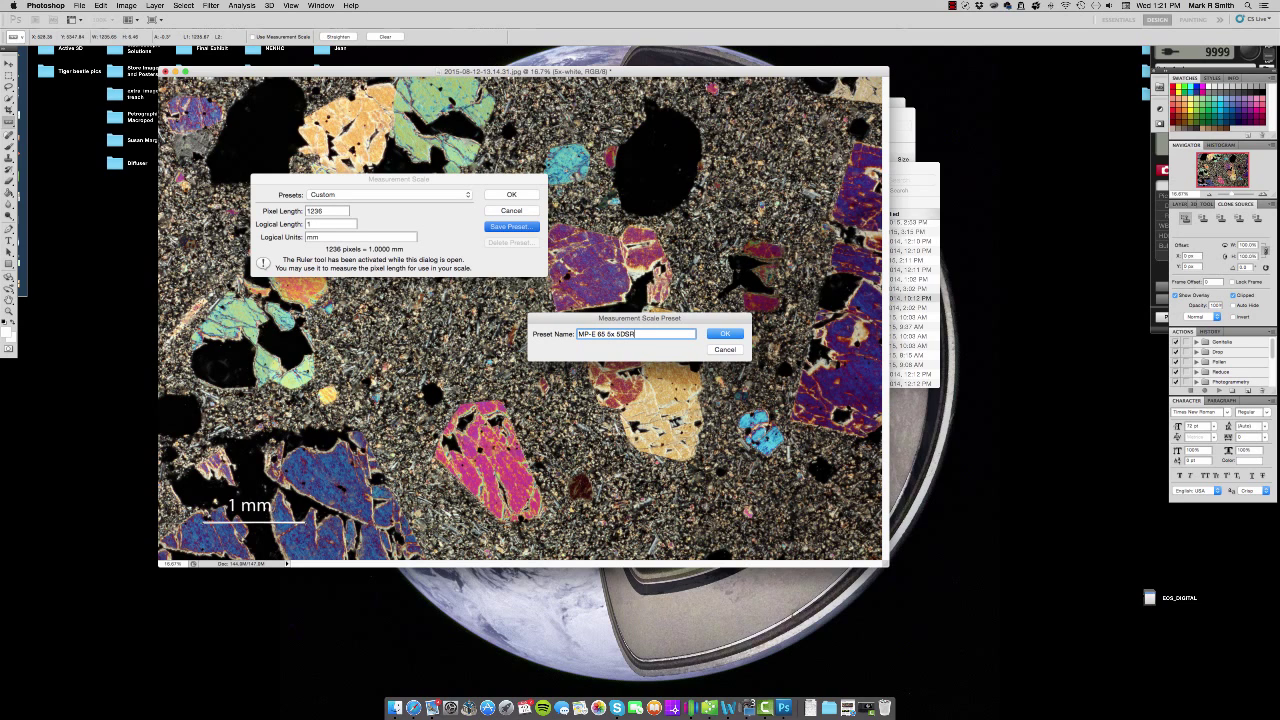
click(725, 334)
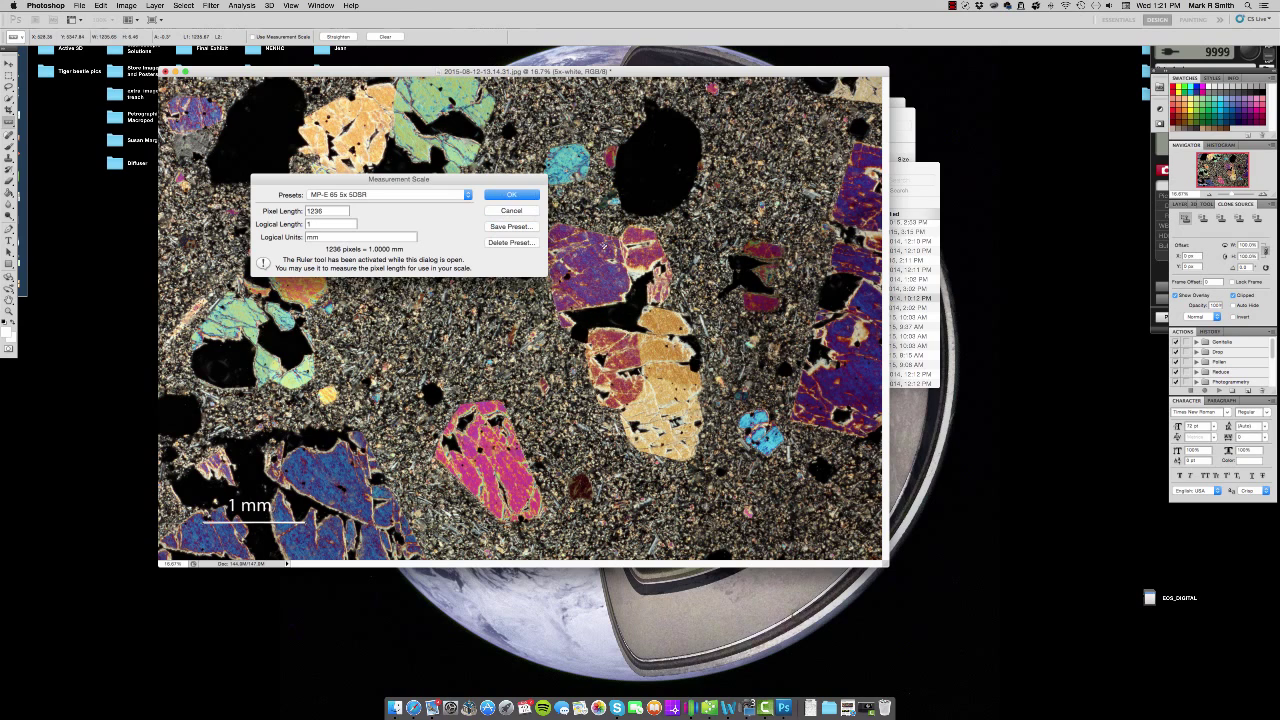
click(536, 196)
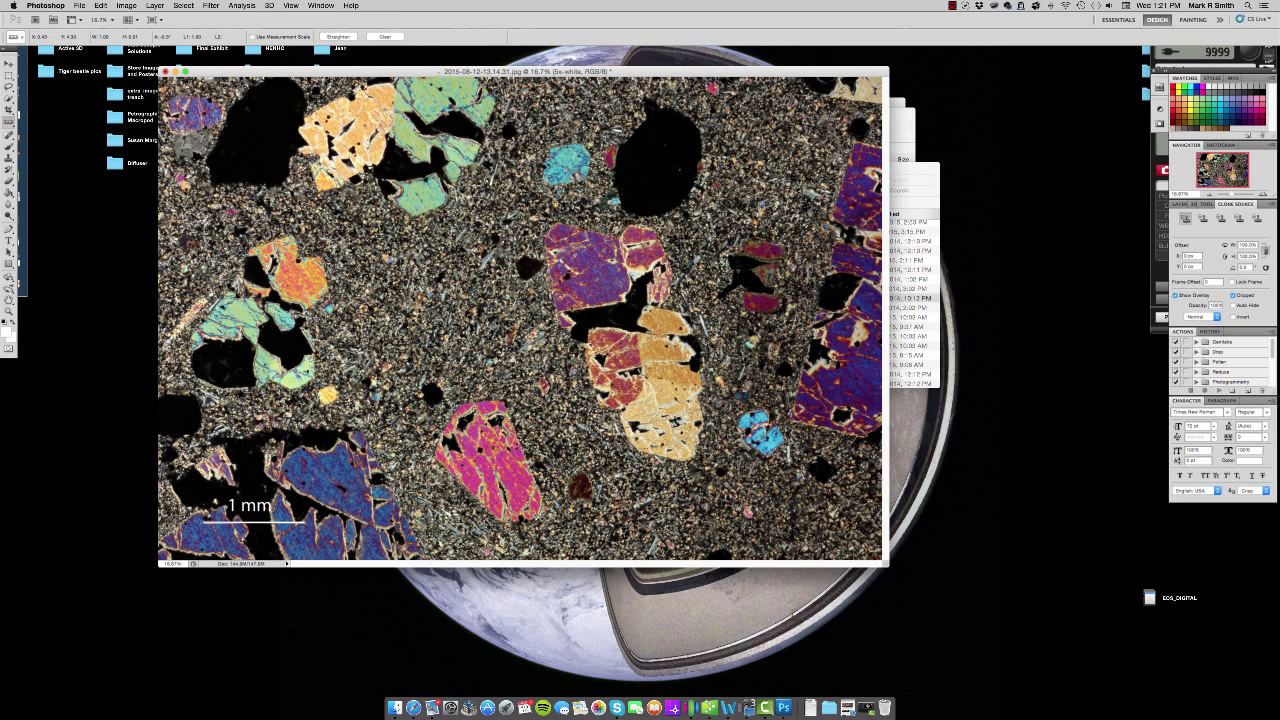
Measure a new distance across the micrograph in millimetres and zoom to 100%
drag(543, 522, 468, 406)
key(super+equal)
key(super+equal)
key(super+equal)
key(super+equal)
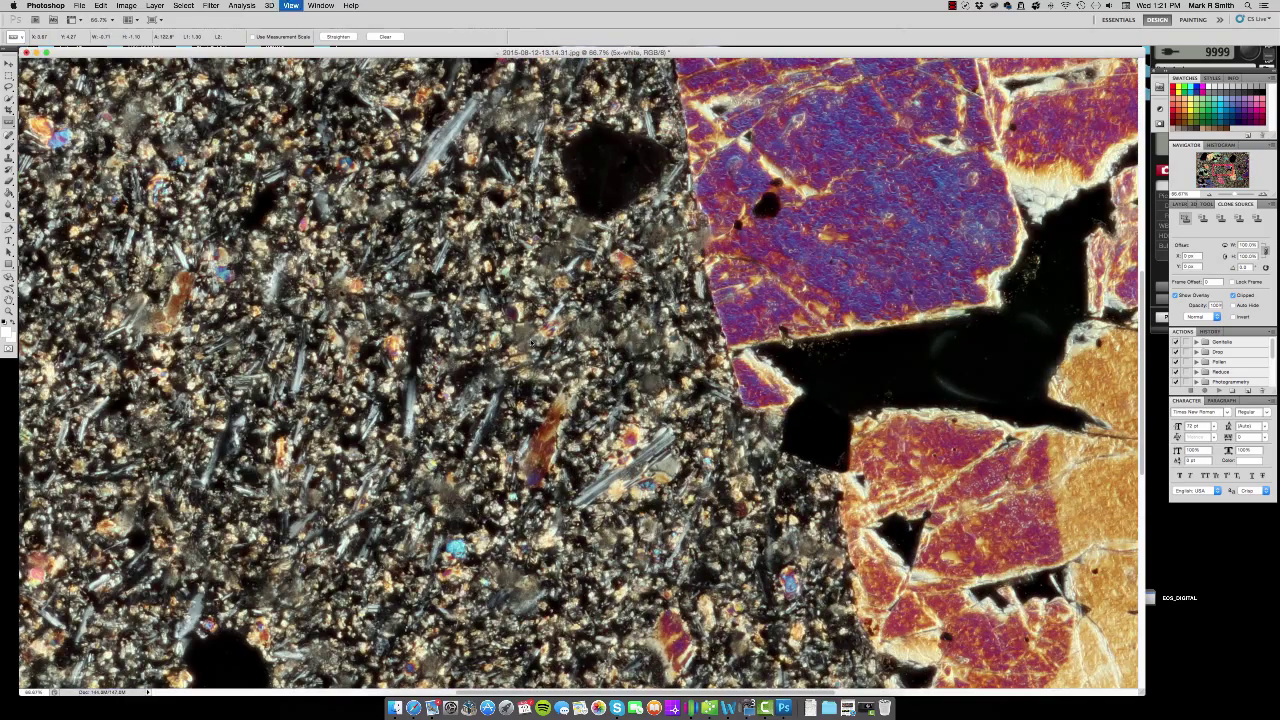
key(super+equal)
Pan around the 100% view to inspect the crystals and groundmass
scroll(649, 350, up, 5)
scroll(649, 350, right, 4)
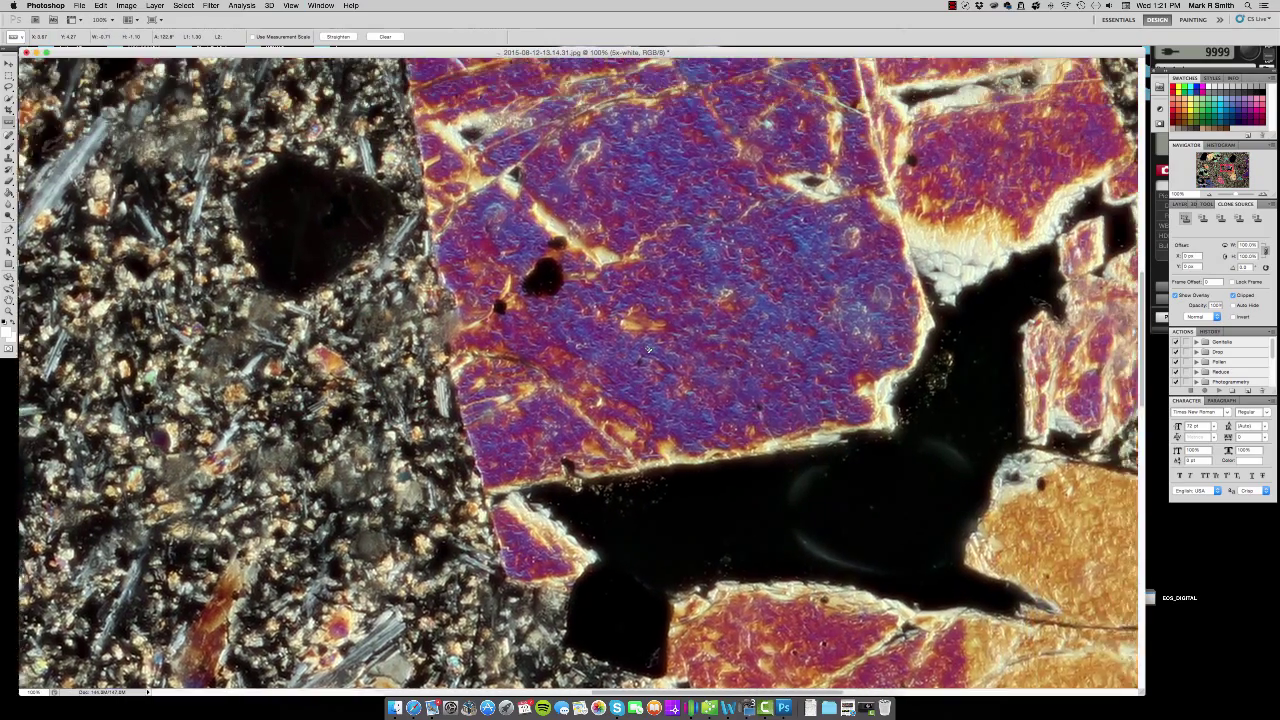
scroll(608, 336, up, 5)
scroll(608, 336, right, 6)
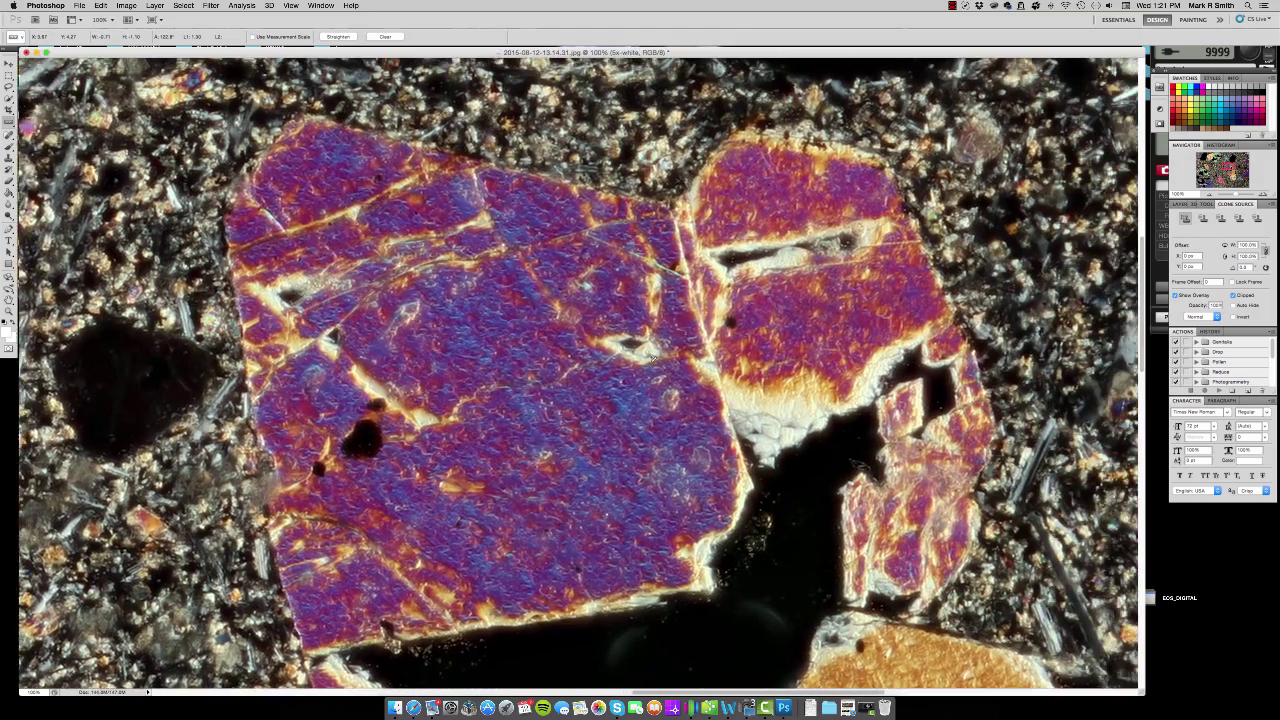
scroll(691, 372, up, 4)
scroll(691, 372, right, 2)
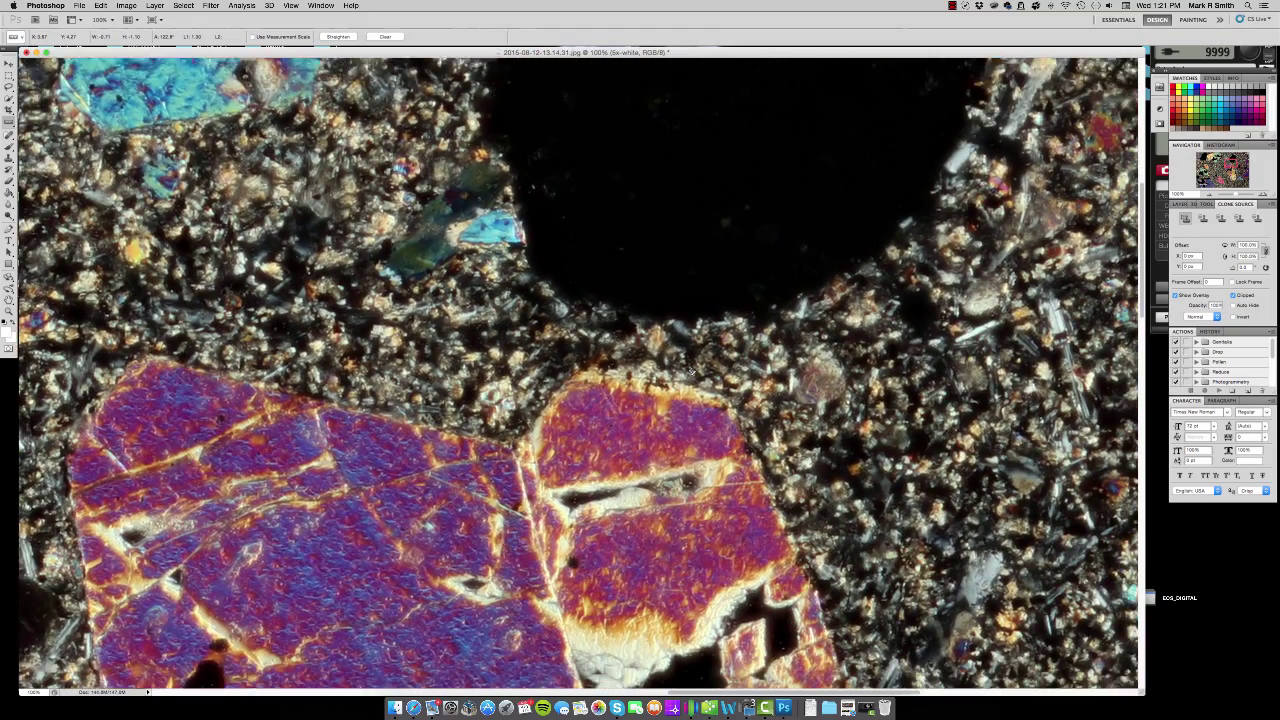
scroll(542, 331, up, 4)
scroll(542, 331, left, 10)
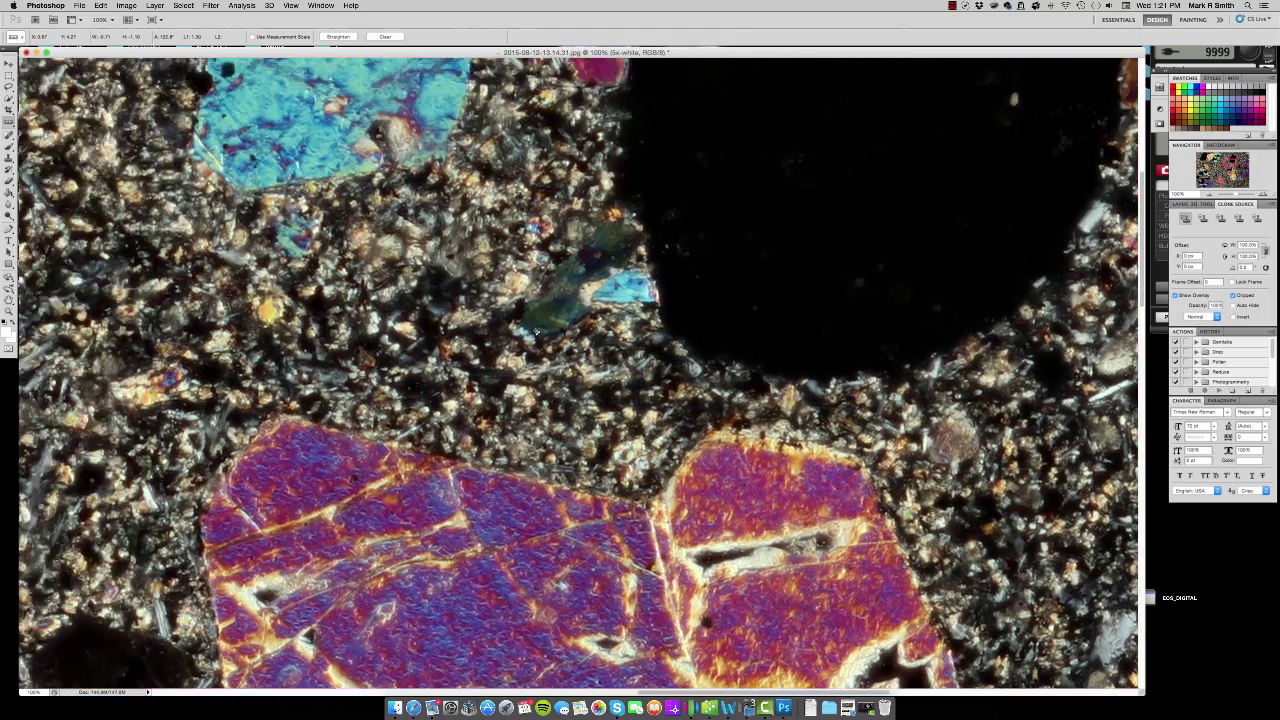
scroll(397, 267, down, 6)
scroll(397, 267, left, 6)
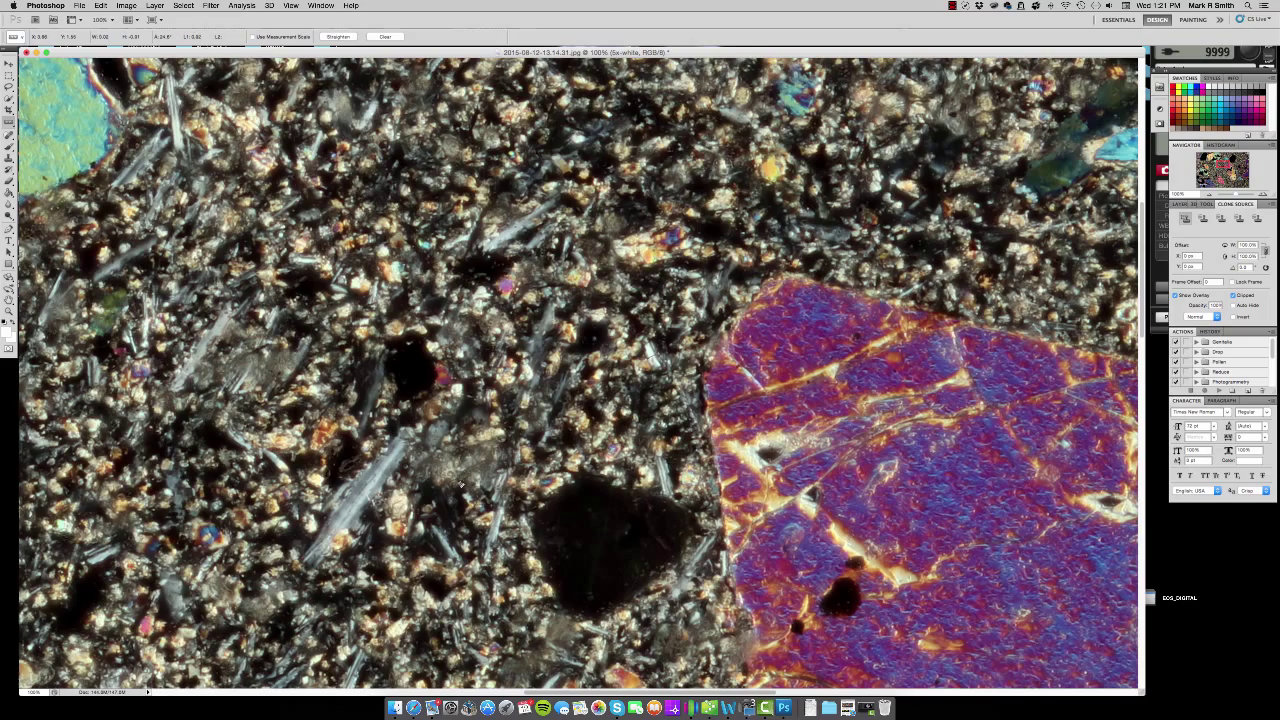
scroll(461, 485, left, 10)
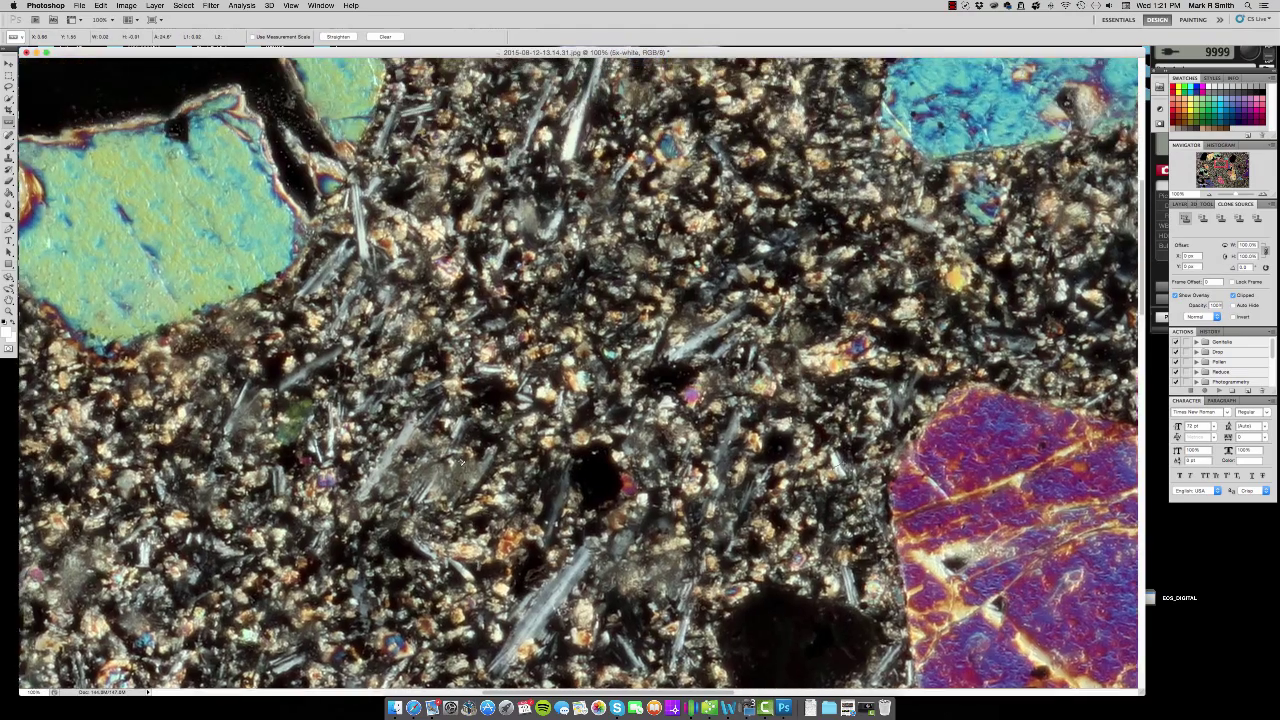
scroll(461, 461, left, 3)
scroll(461, 461, up, 3)
scroll(391, 292, left, 15)
scroll(391, 292, up, 3)
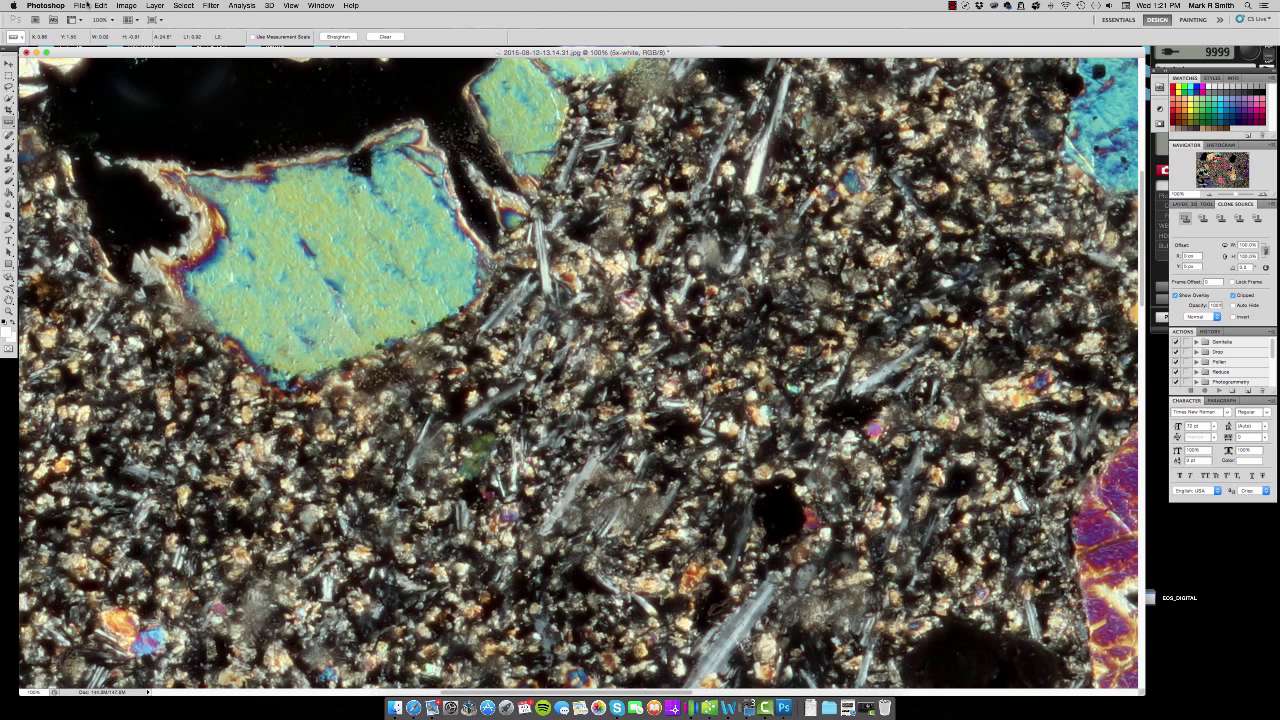
Save the micrograph as 2015-08-12-13.14.31.psd in Photoshop format with Maximize Compatibility
click(100, 5)
click(188, 178)
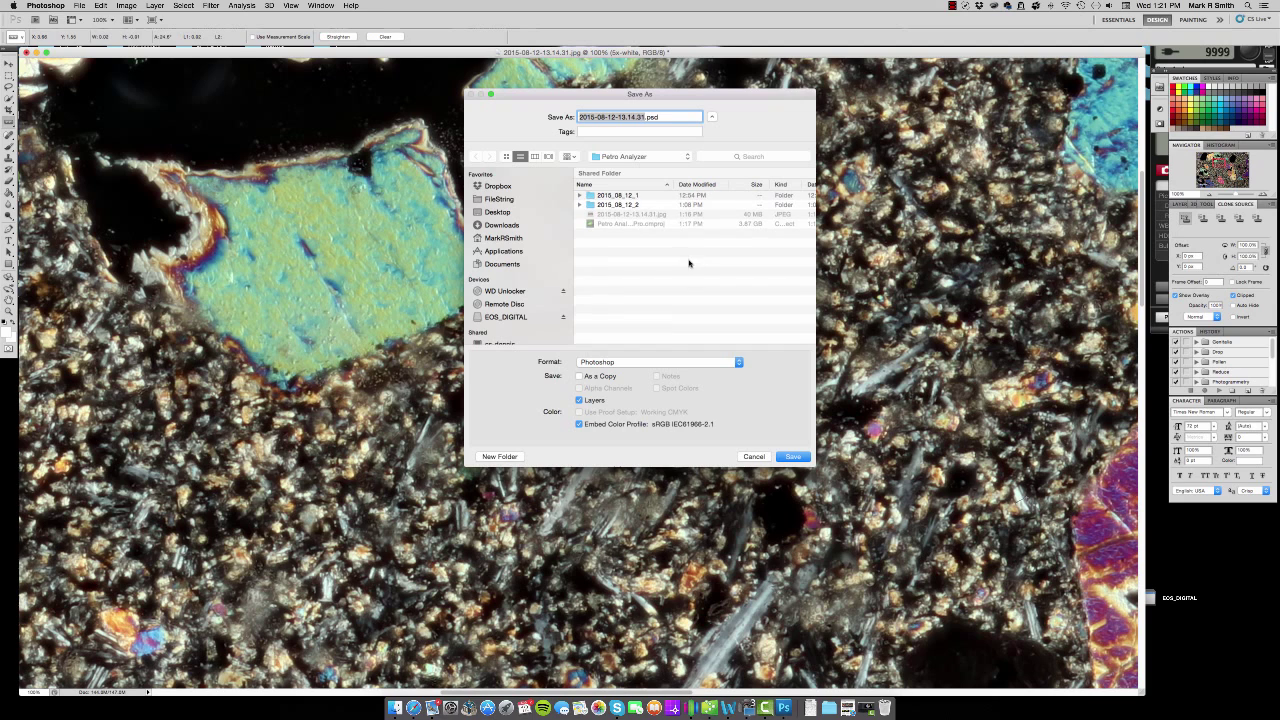
click(792, 456)
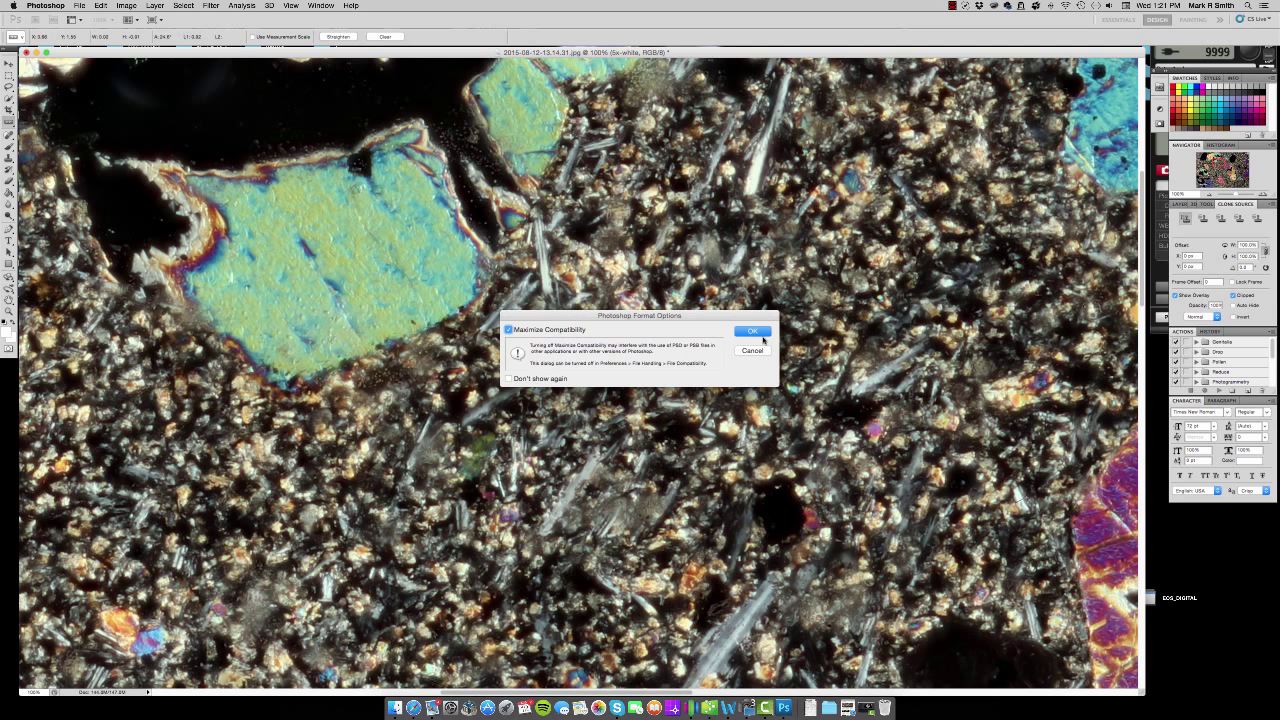
click(760, 333)
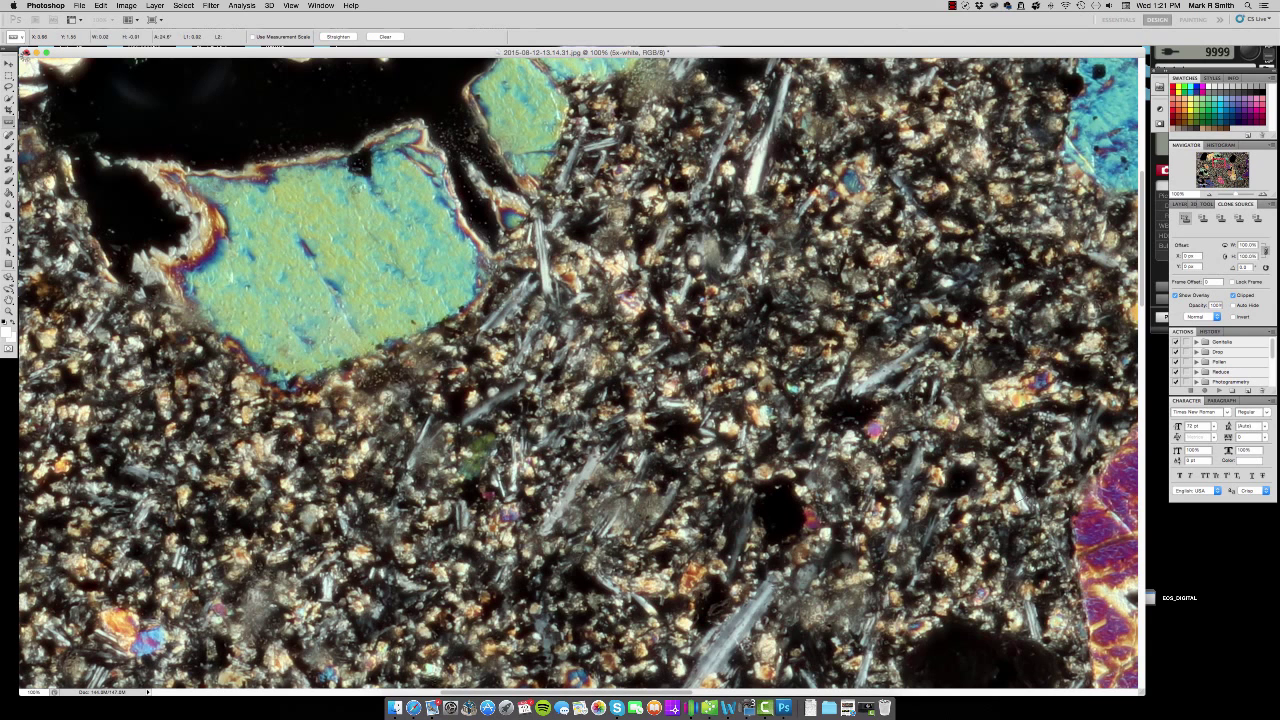
click(25, 52)
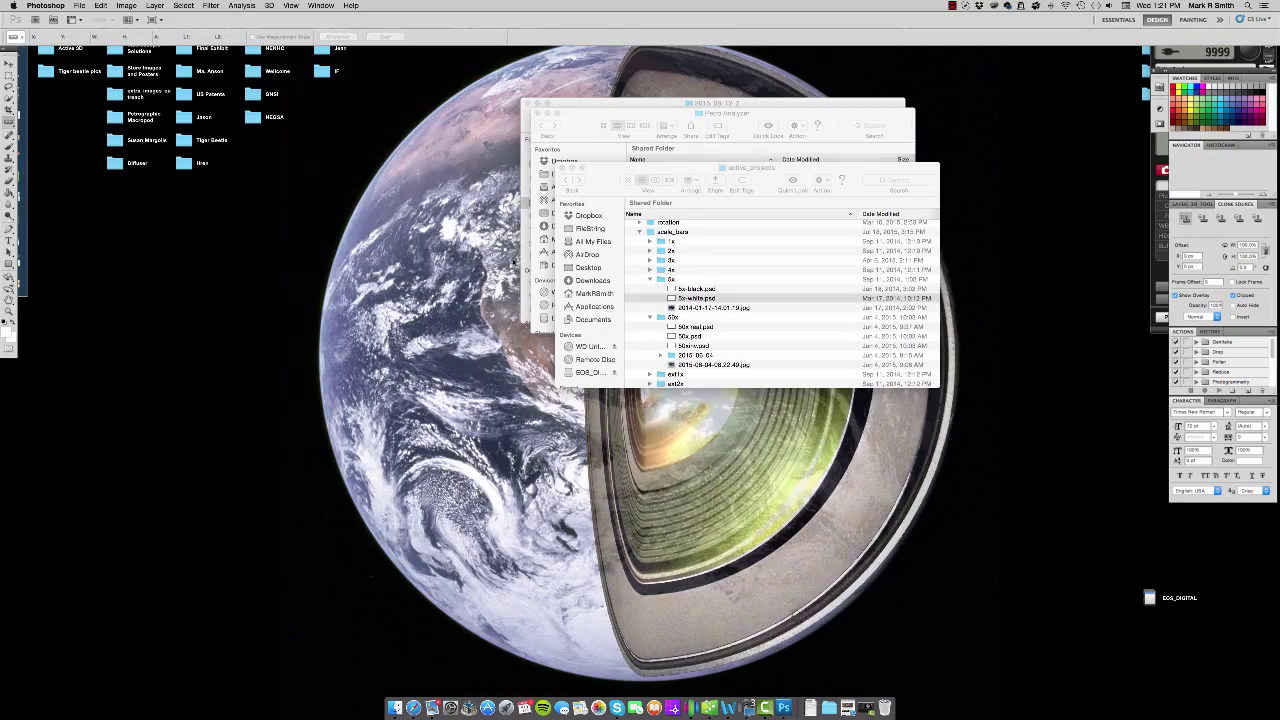